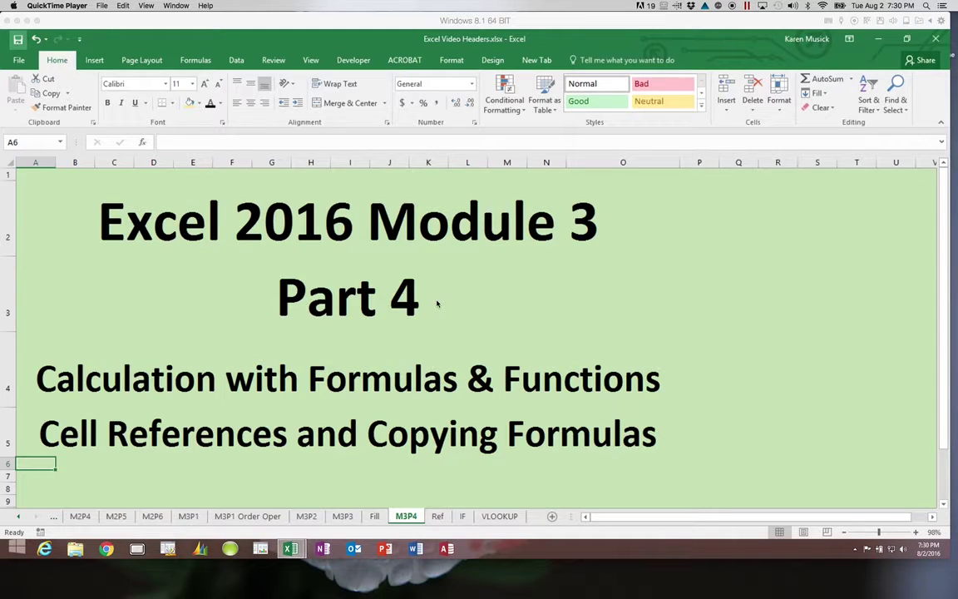
Switch to the Ref sheet with its relative, absolute and mixed referencing examples.
click(440, 516)
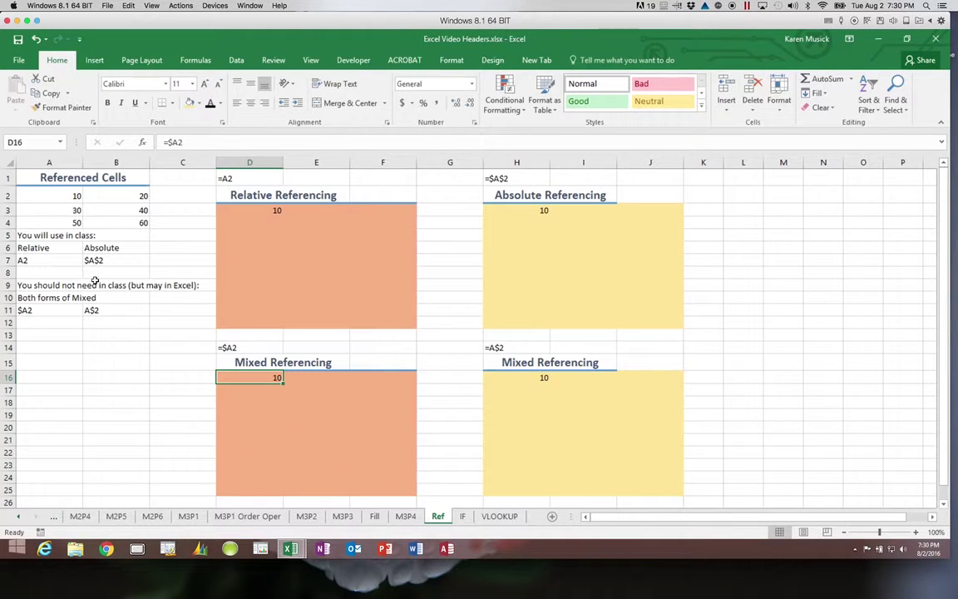
Bold the labels in A5, the Relative/Absolute headings in A6:B6, A9, and A10.
click(62, 237)
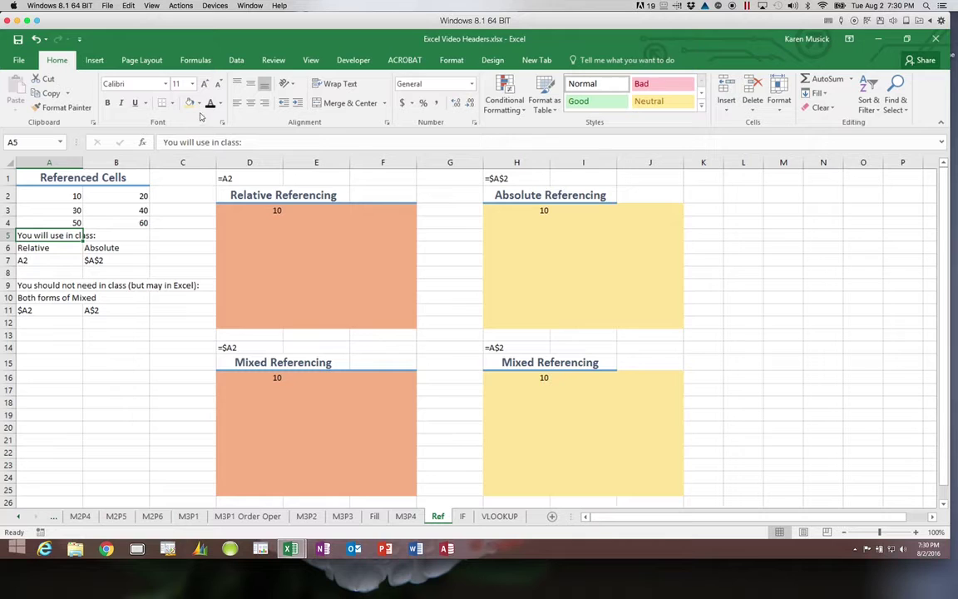
click(107, 102)
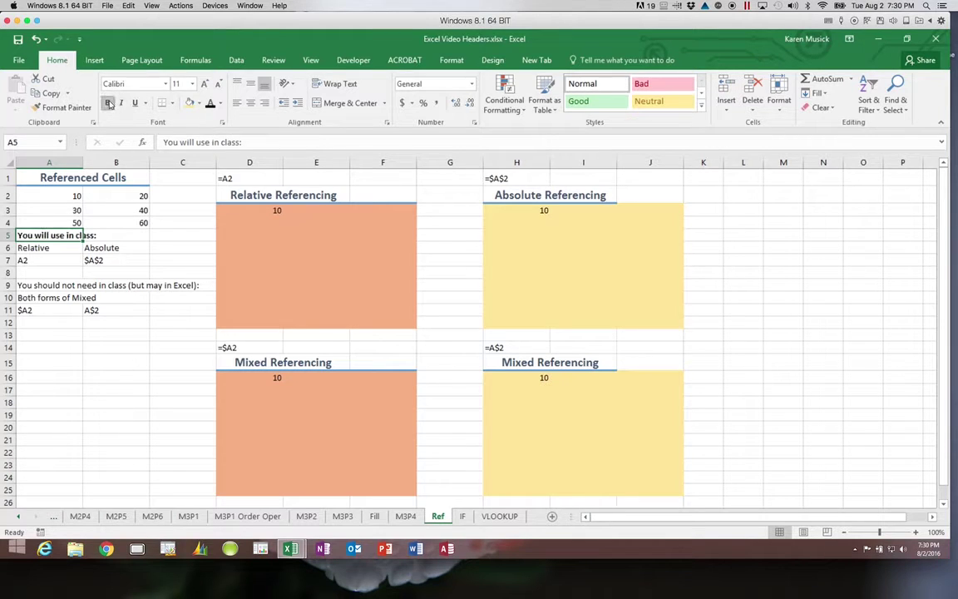
click(32, 249)
drag(32, 252, 125, 247)
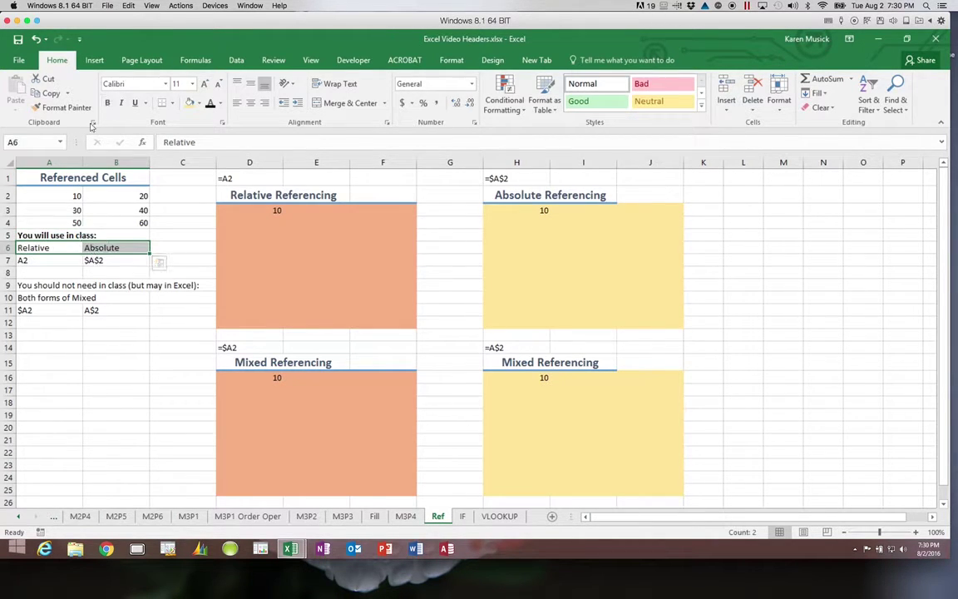
click(108, 102)
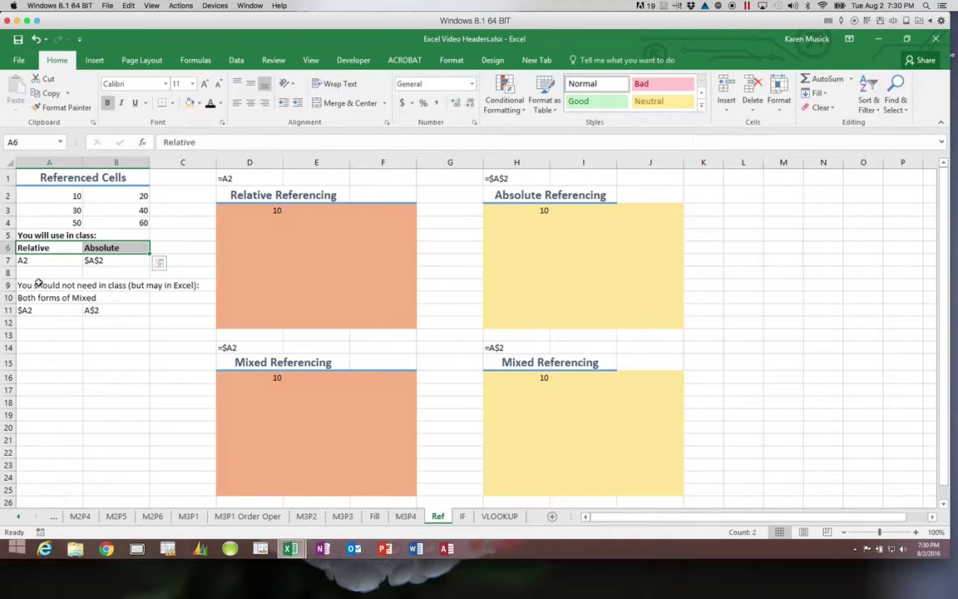
click(35, 284)
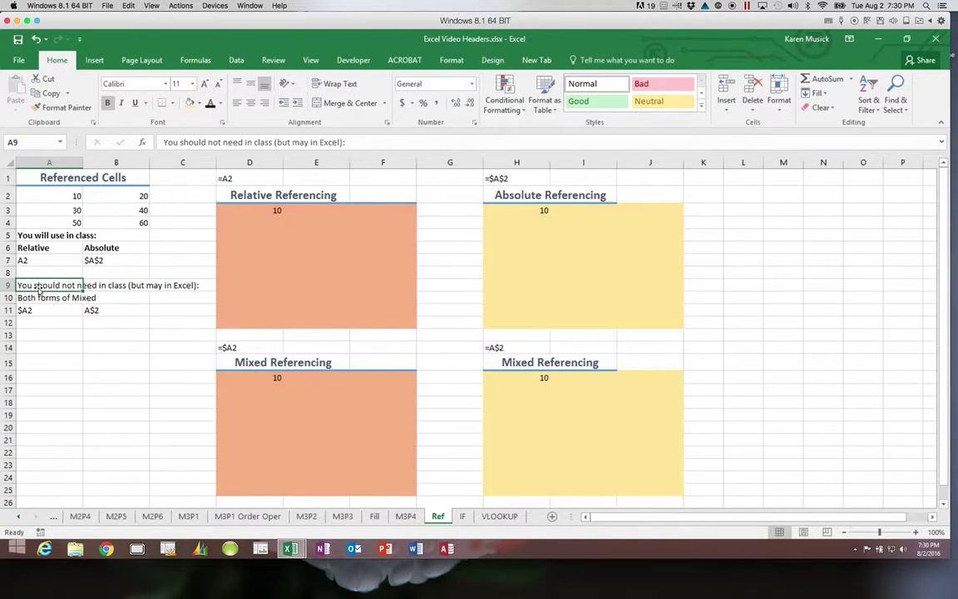
click(108, 104)
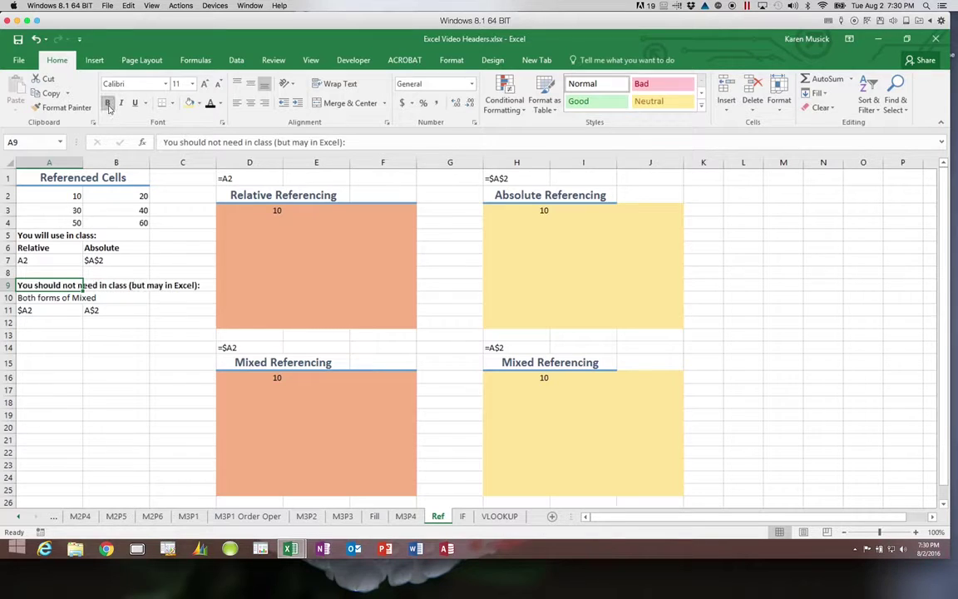
click(58, 297)
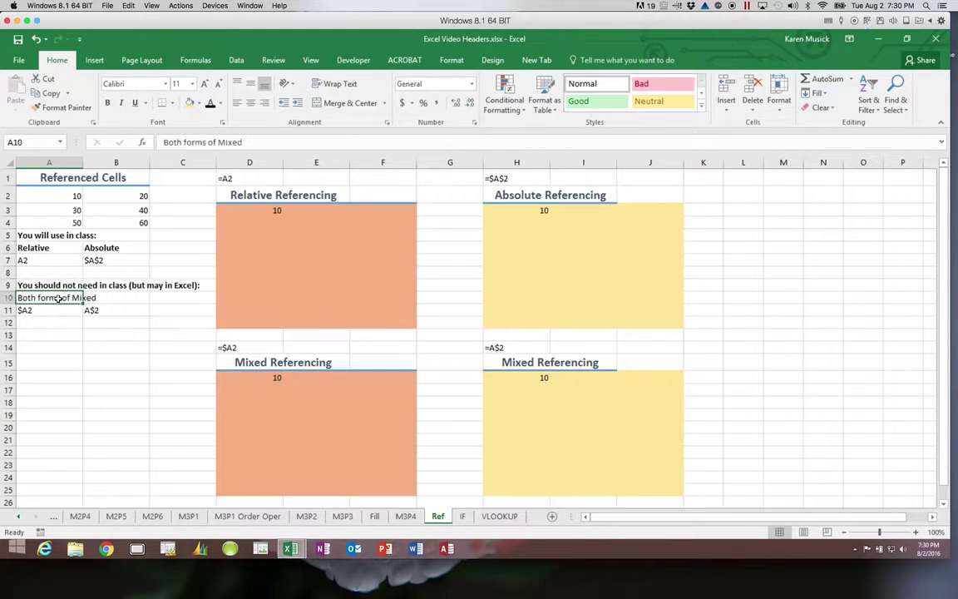
click(108, 103)
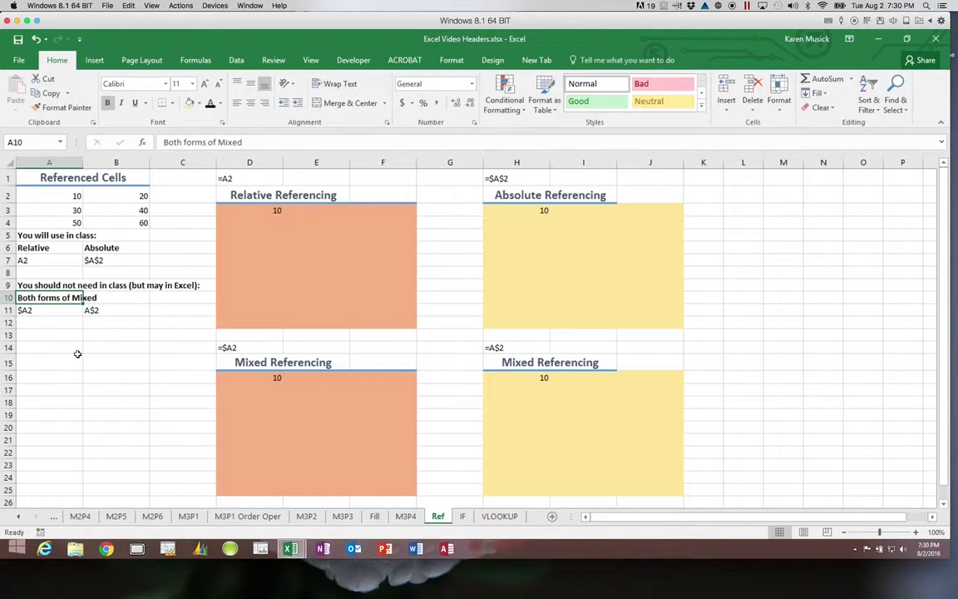
click(247, 210)
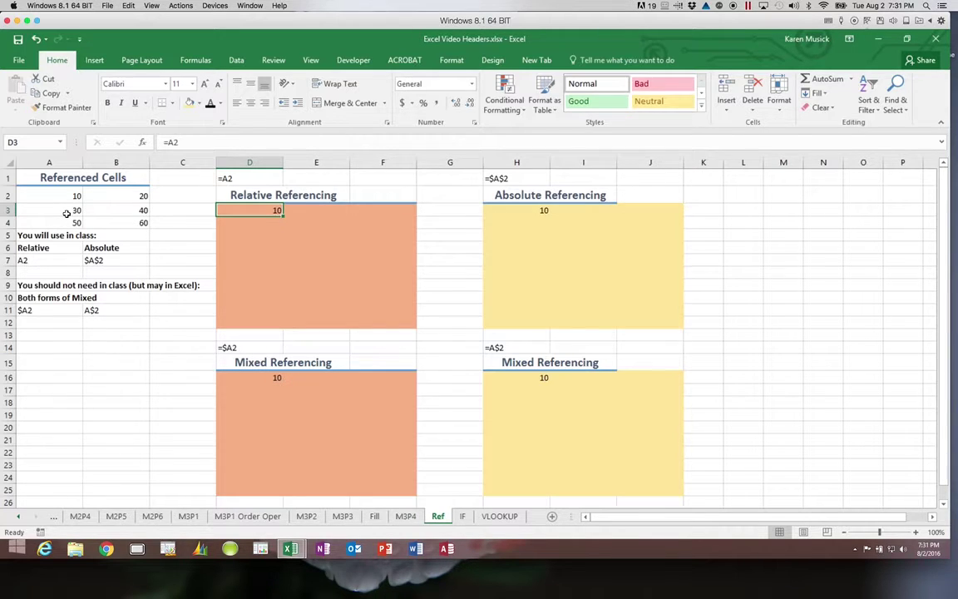
click(67, 197)
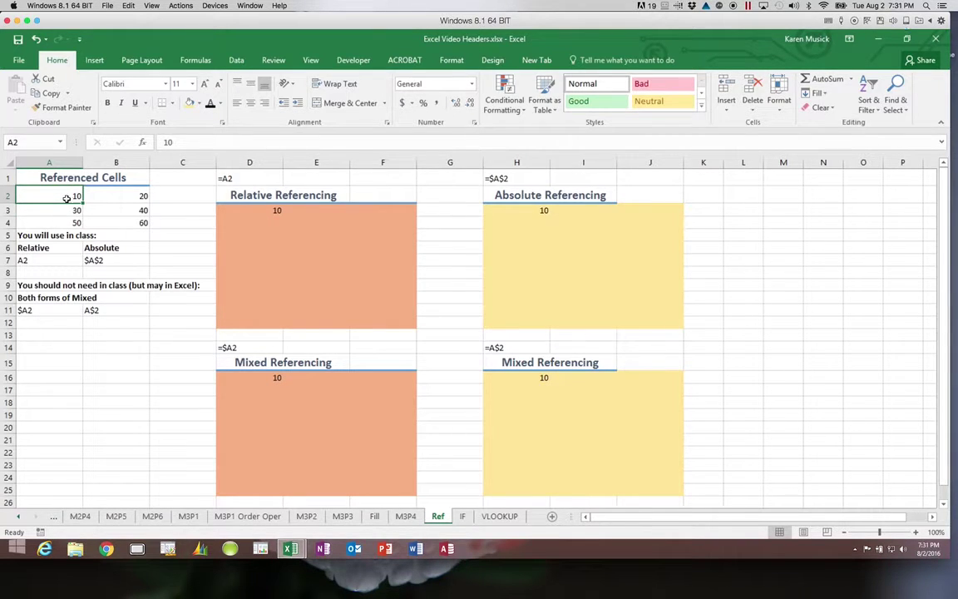
click(240, 213)
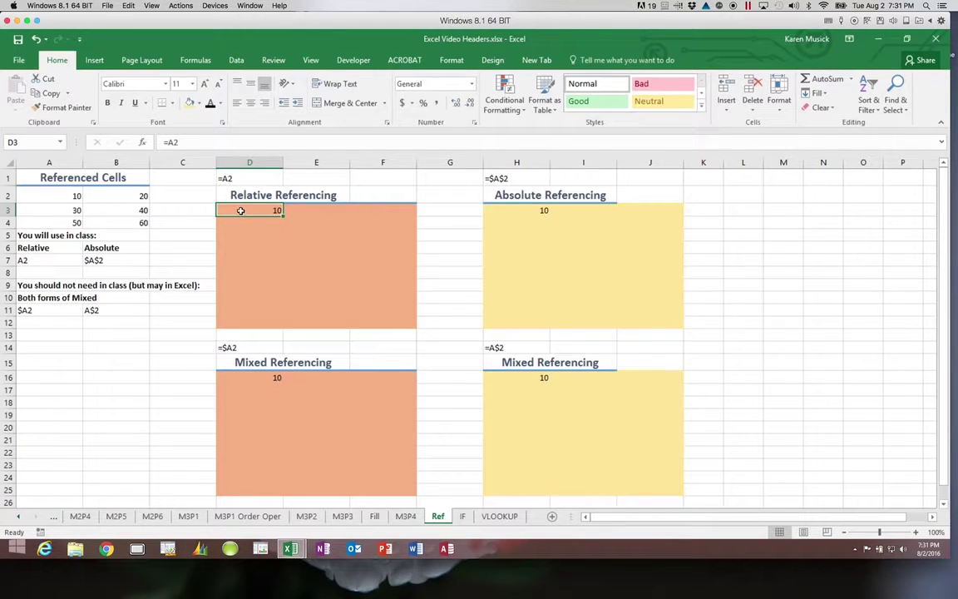
click(245, 222)
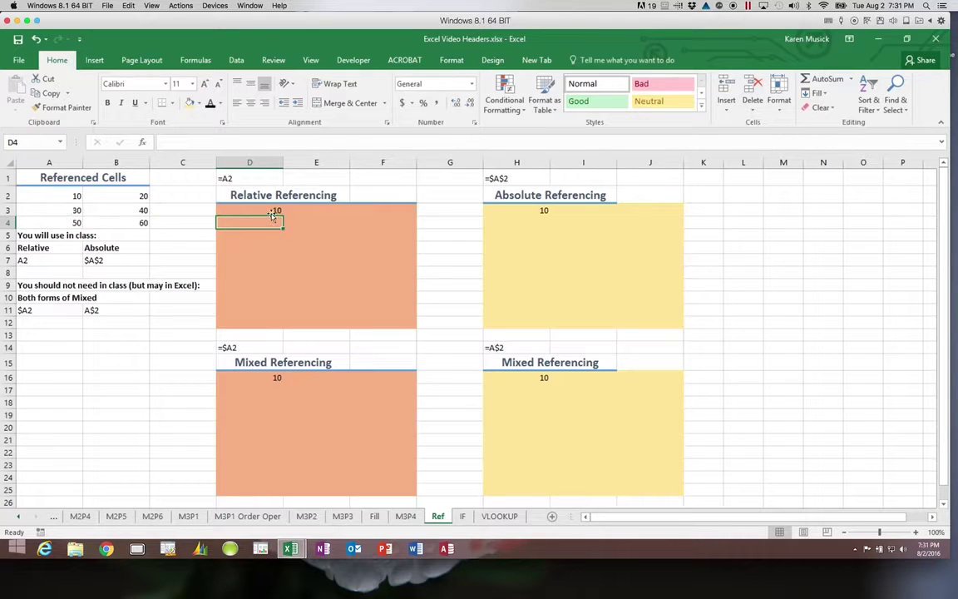
click(256, 208)
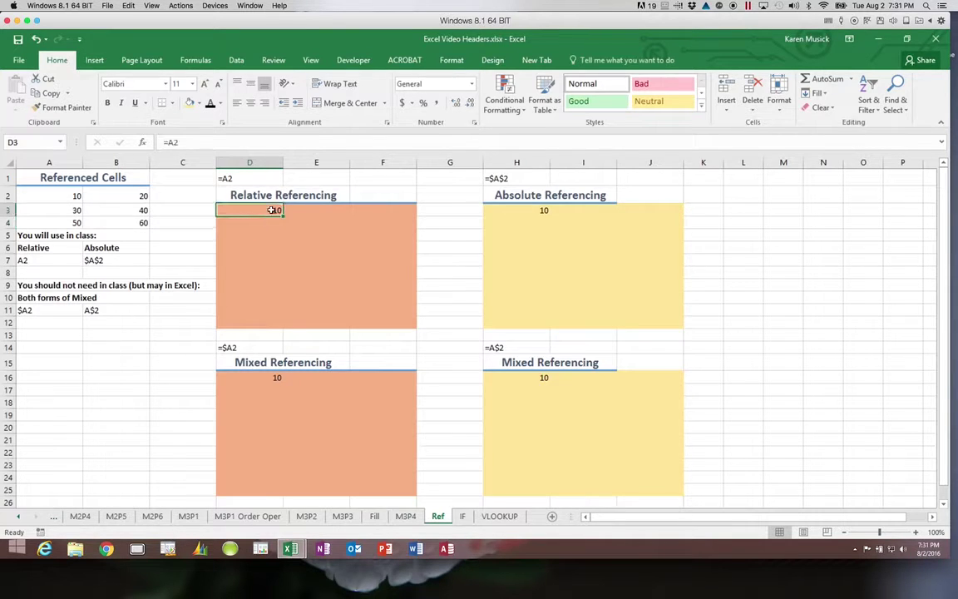
Copy D3's =A2 formula into D4 (showing 30) and E3 (becoming =B2, showing 20).
click(46, 93)
click(229, 221)
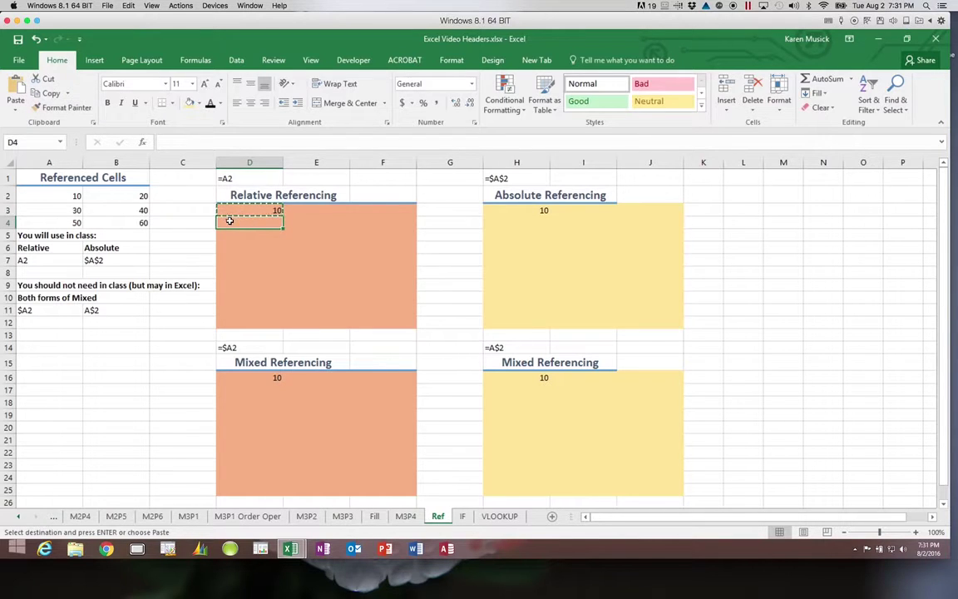
click(15, 89)
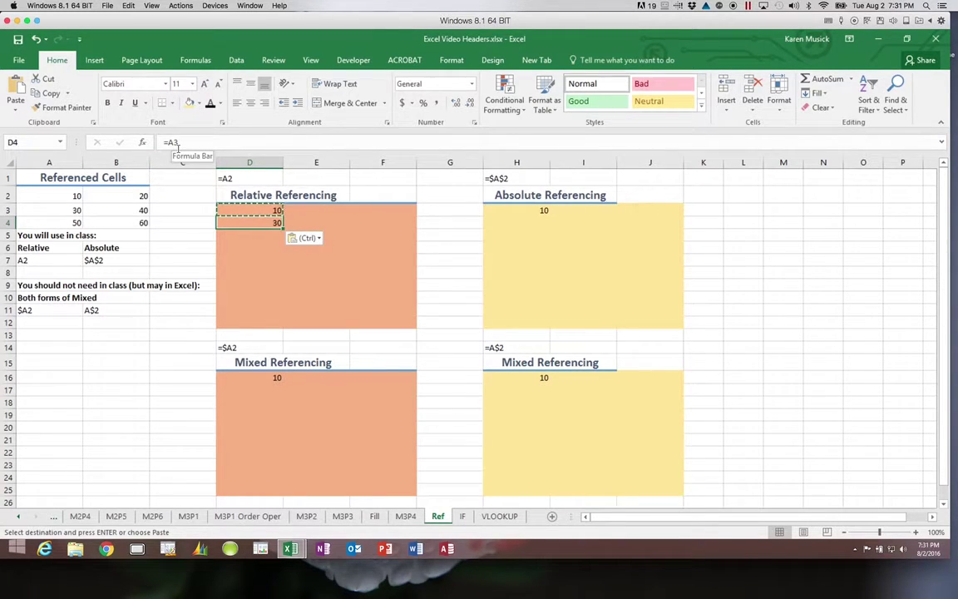
click(314, 214)
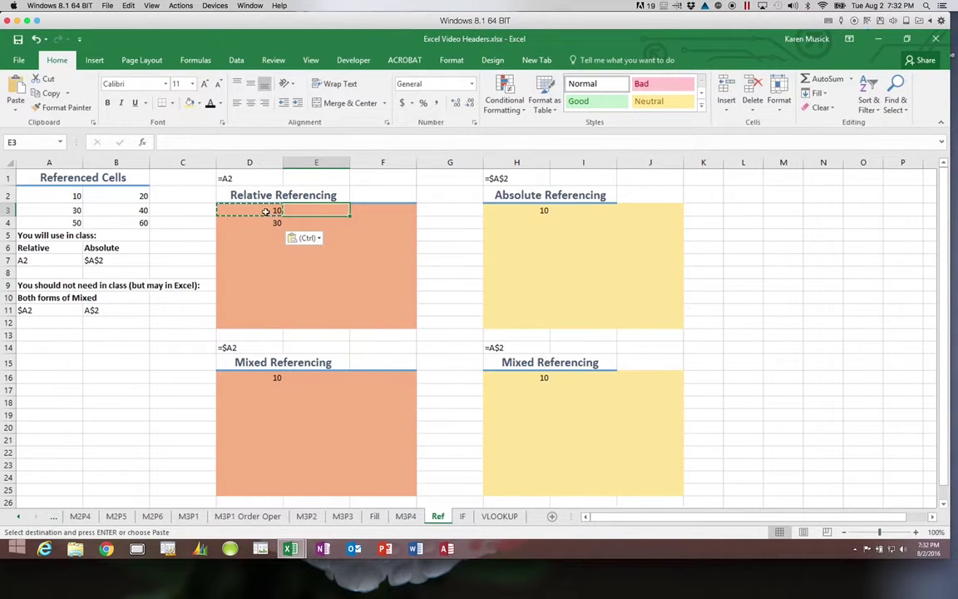
click(17, 86)
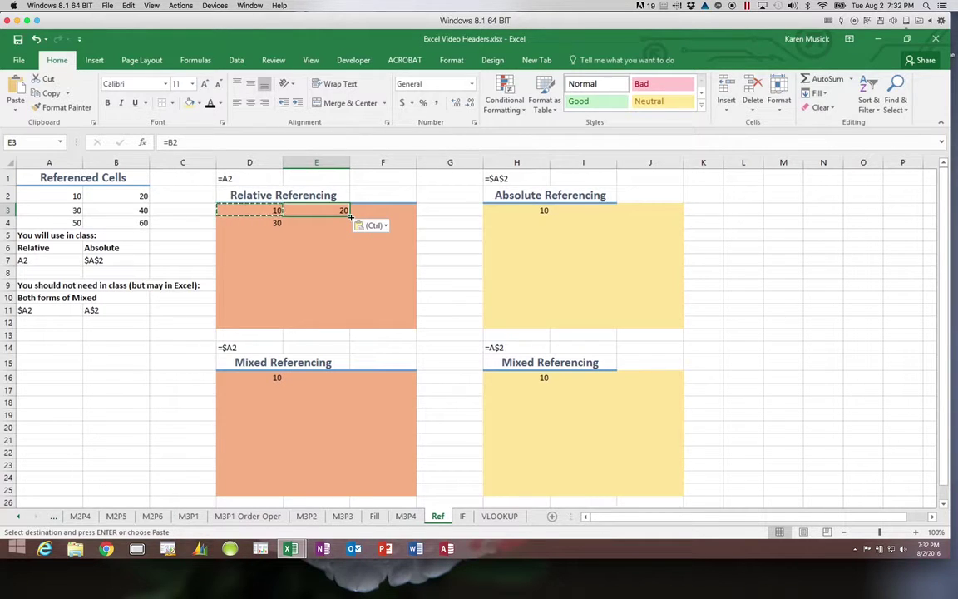
Fill the relative formulas across to F3 (=C2, showing 0) and down through row 12.
drag(350, 216, 407, 218)
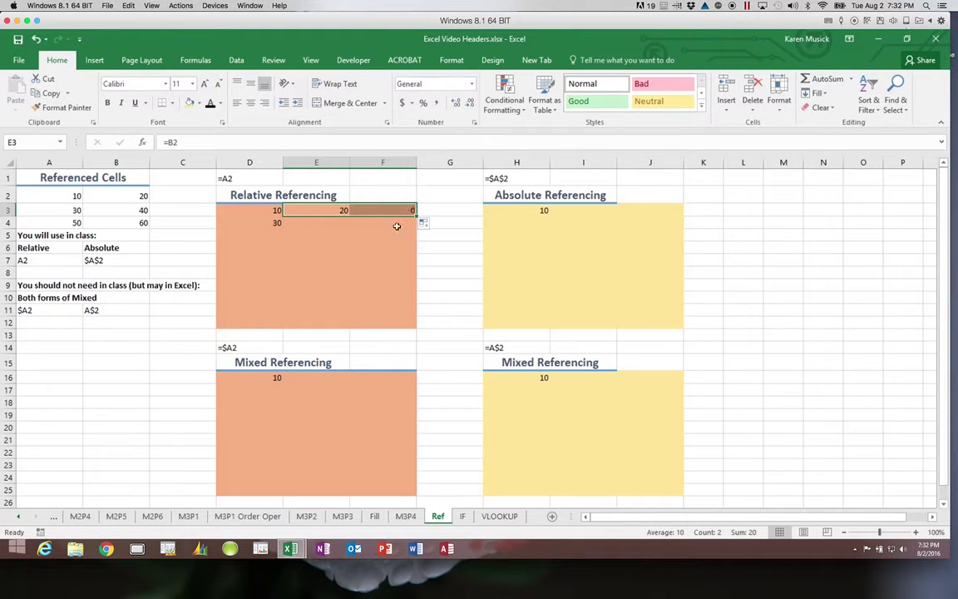
click(382, 210)
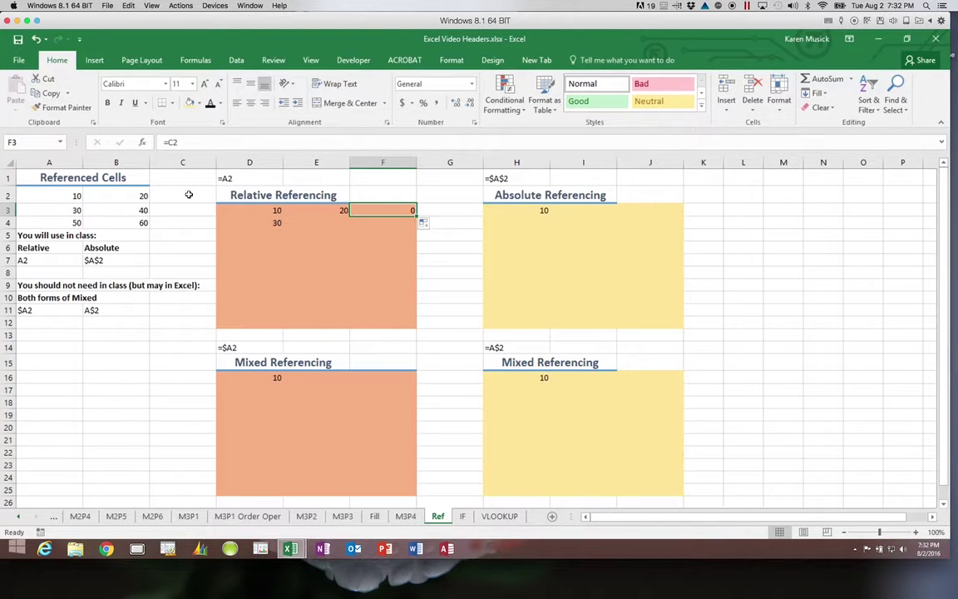
drag(279, 210, 405, 329)
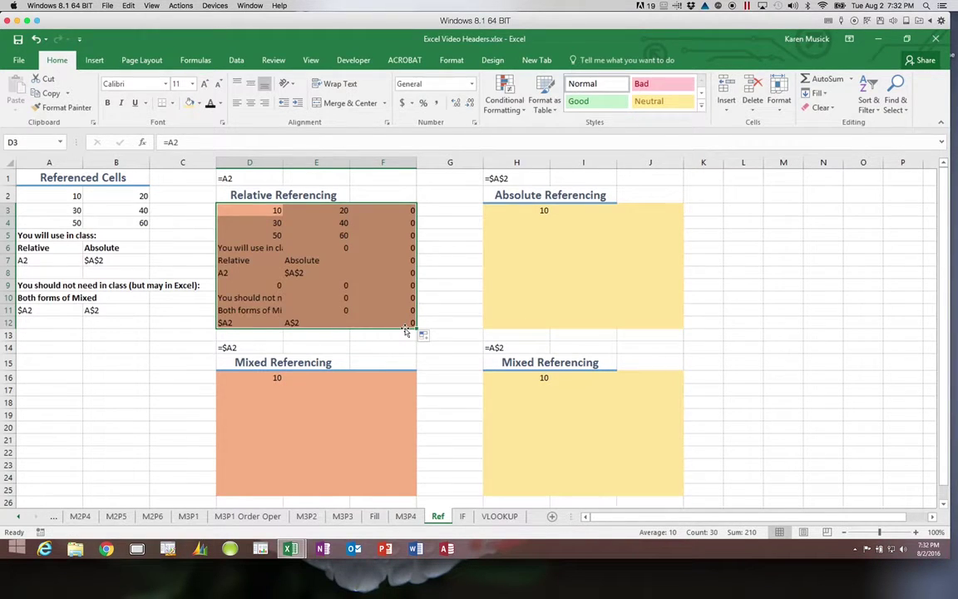
click(253, 322)
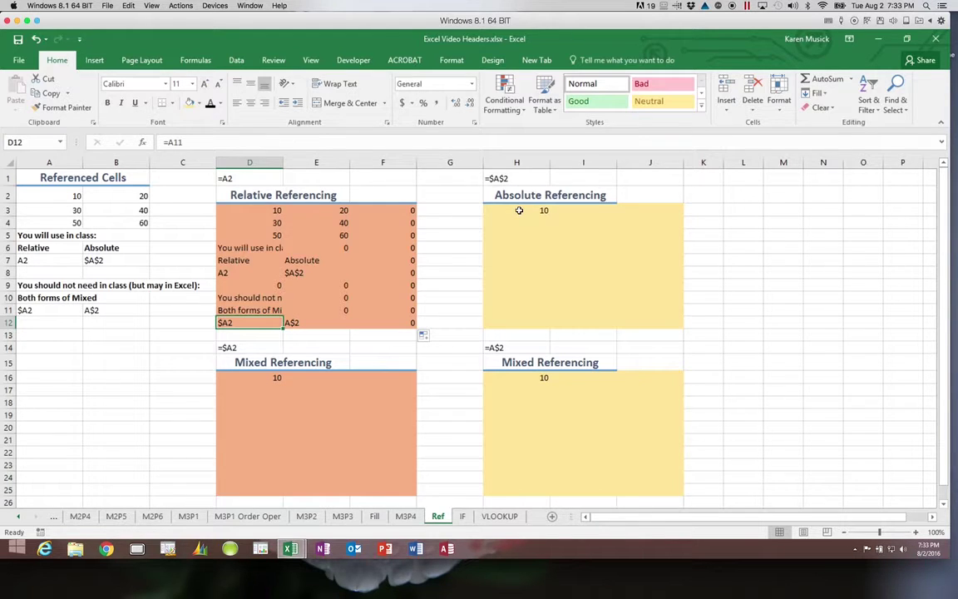
click(519, 210)
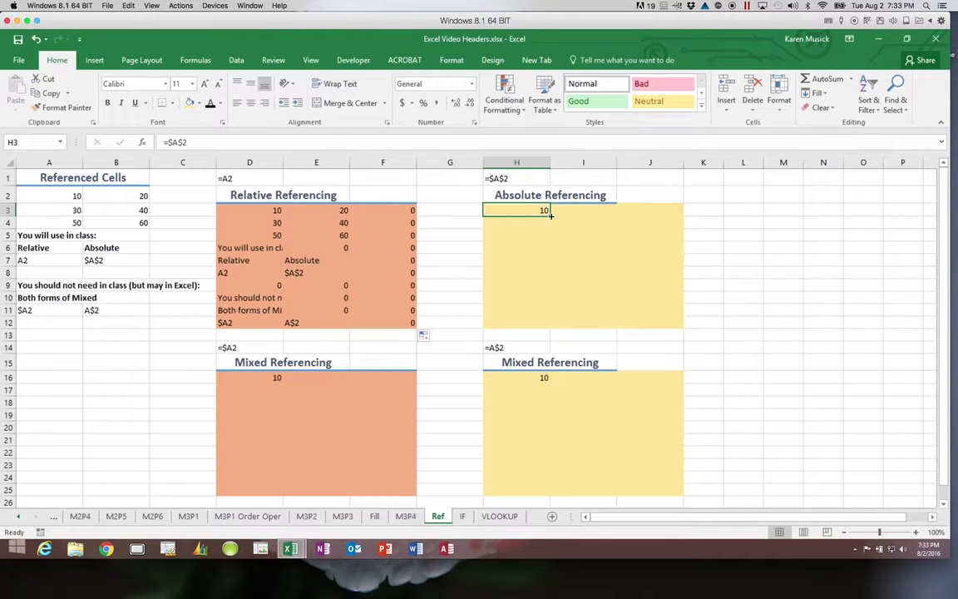
Fill H3's =$A$2 across to J3 and down to row 12, every cell showing 10.
drag(548, 215, 662, 218)
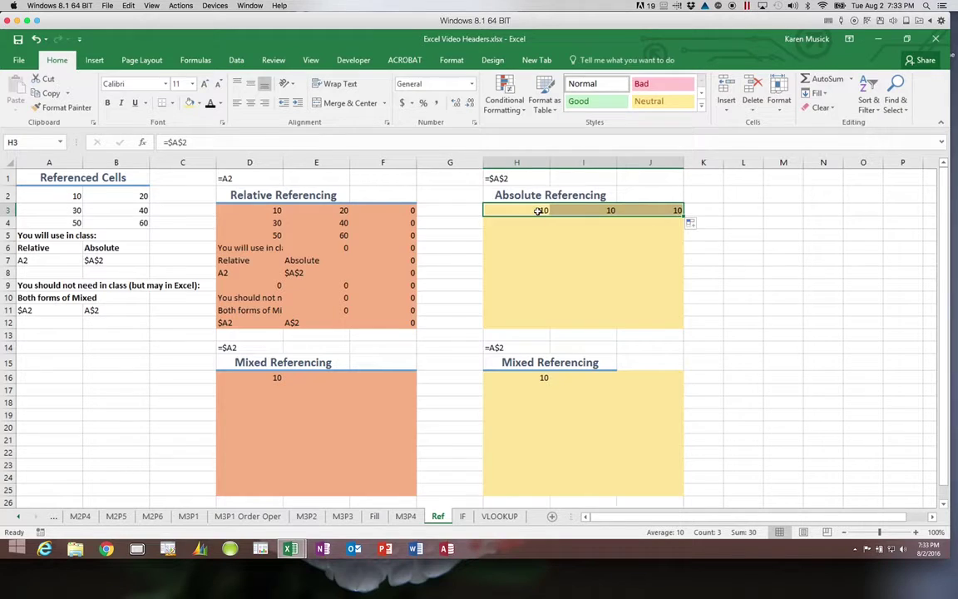
drag(683, 218, 679, 328)
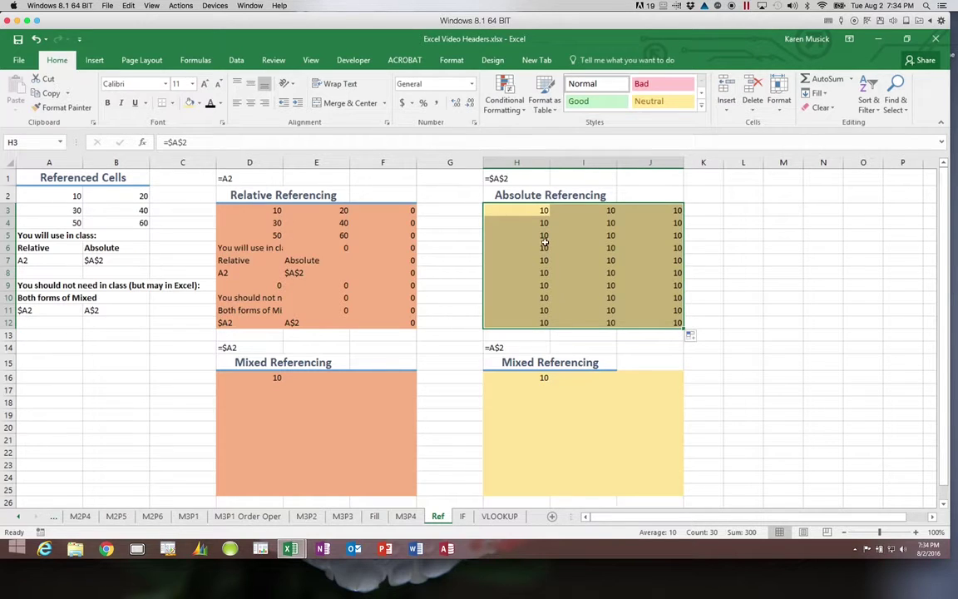
click(527, 210)
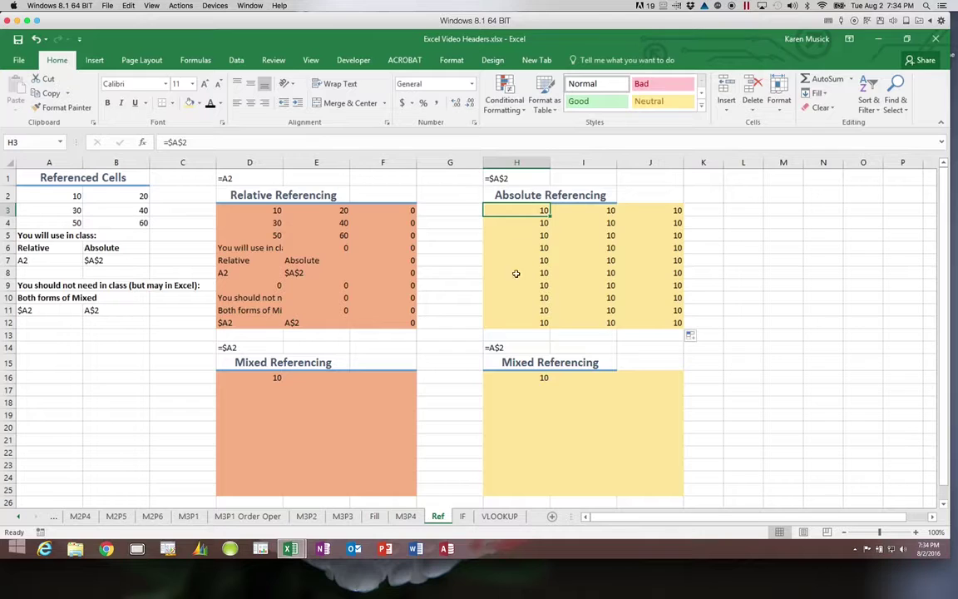
Copy the mixed formula =$A2 from cell D16.
click(267, 376)
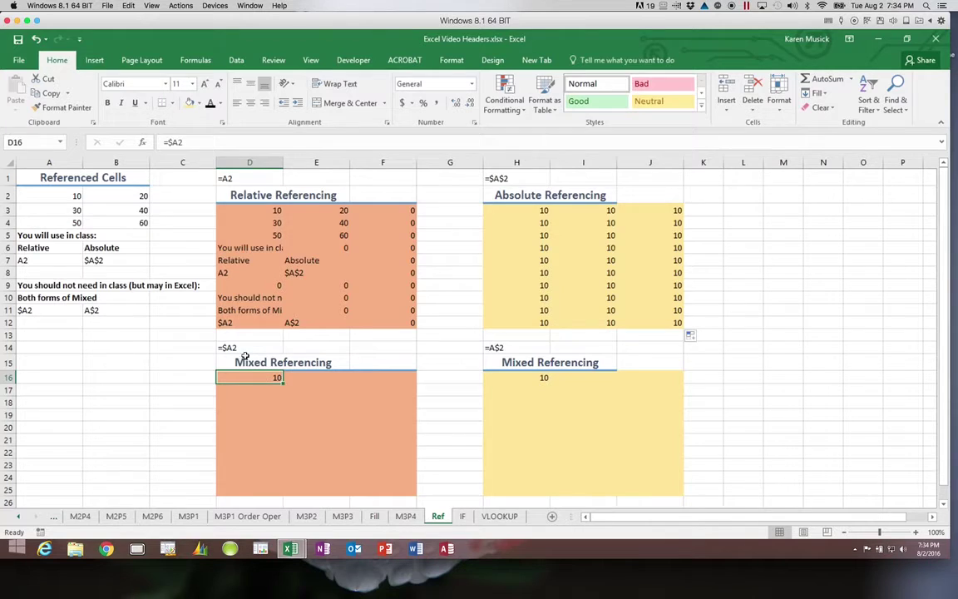
click(50, 93)
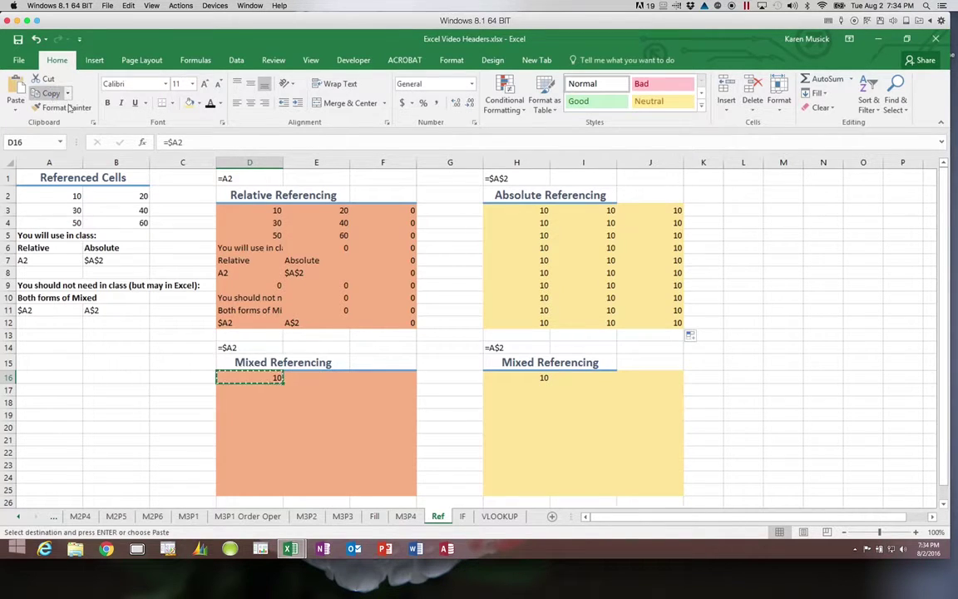
Fill D16's =$A2 across to F16 and down to row 25, confirming D17 reads =$A3.
drag(284, 382, 400, 391)
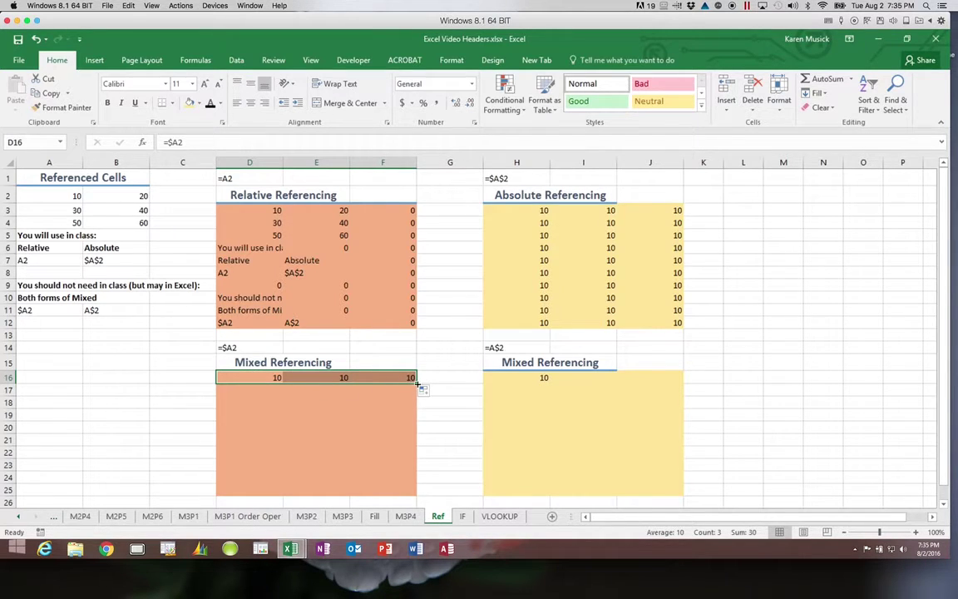
drag(416, 383, 406, 490)
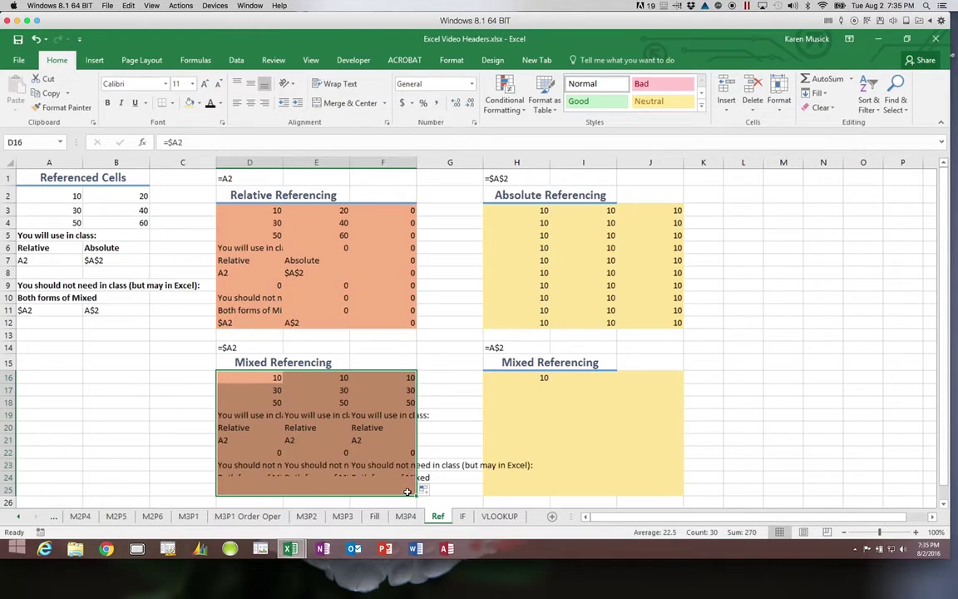
click(261, 390)
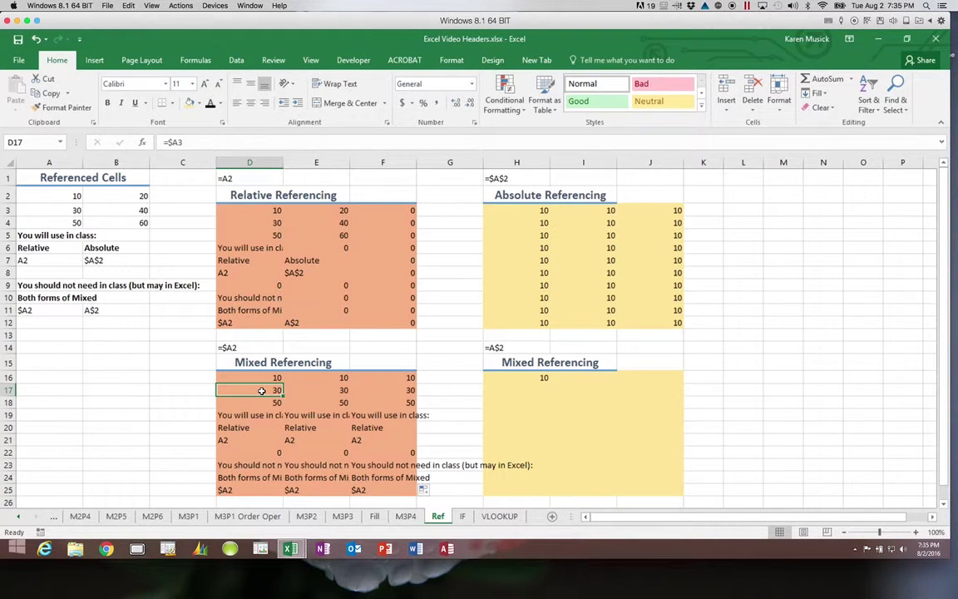
click(261, 402)
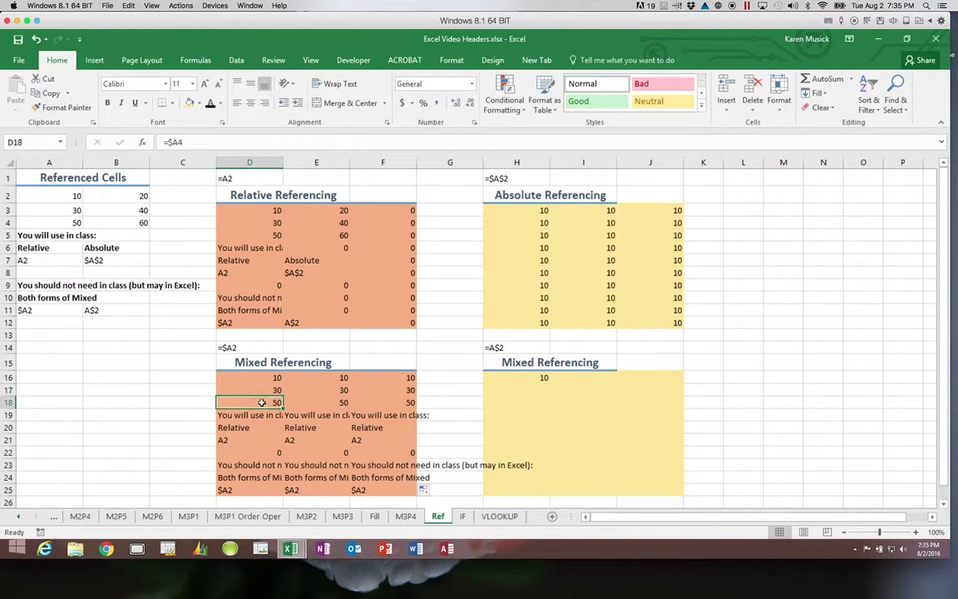
click(261, 414)
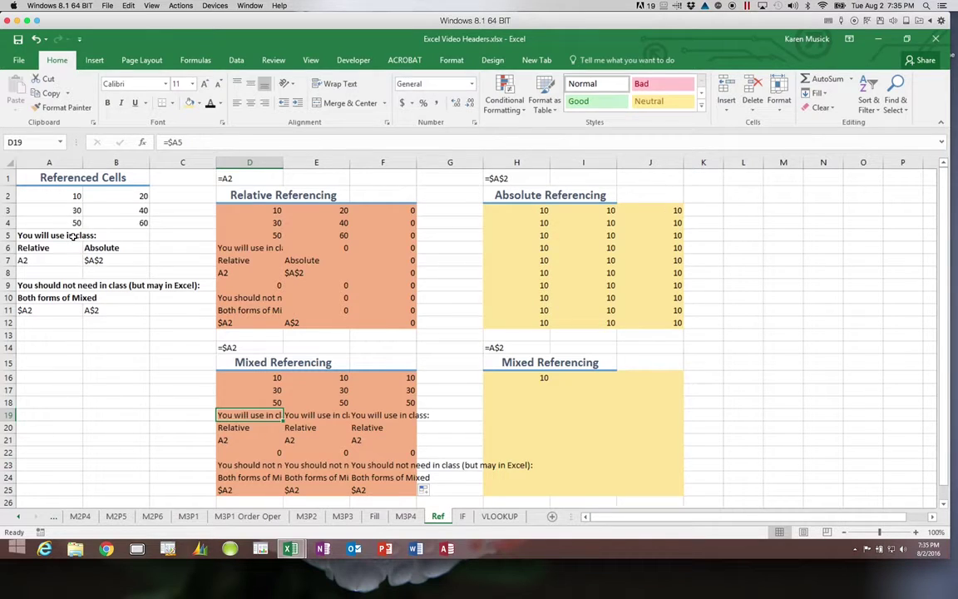
click(317, 415)
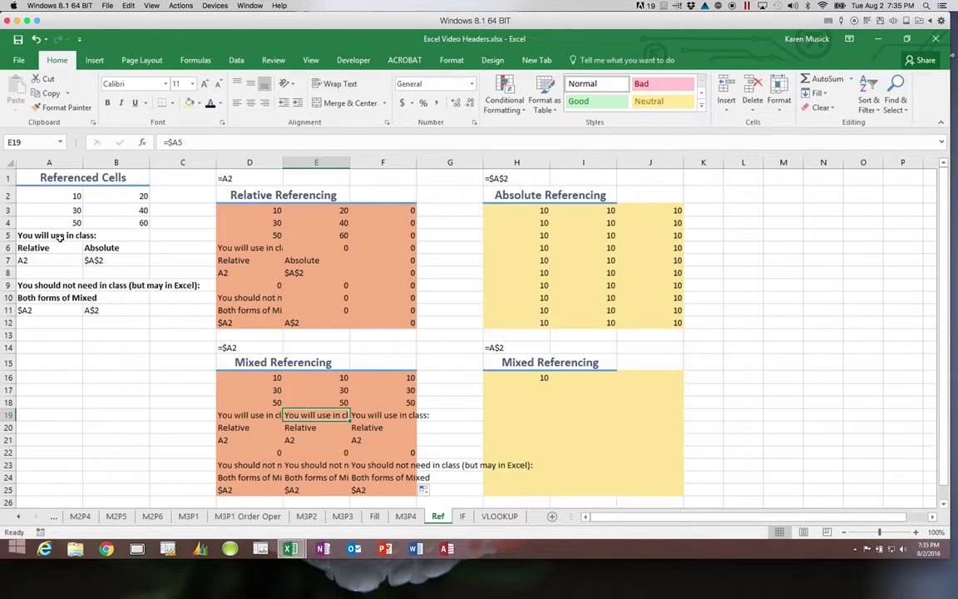
click(522, 378)
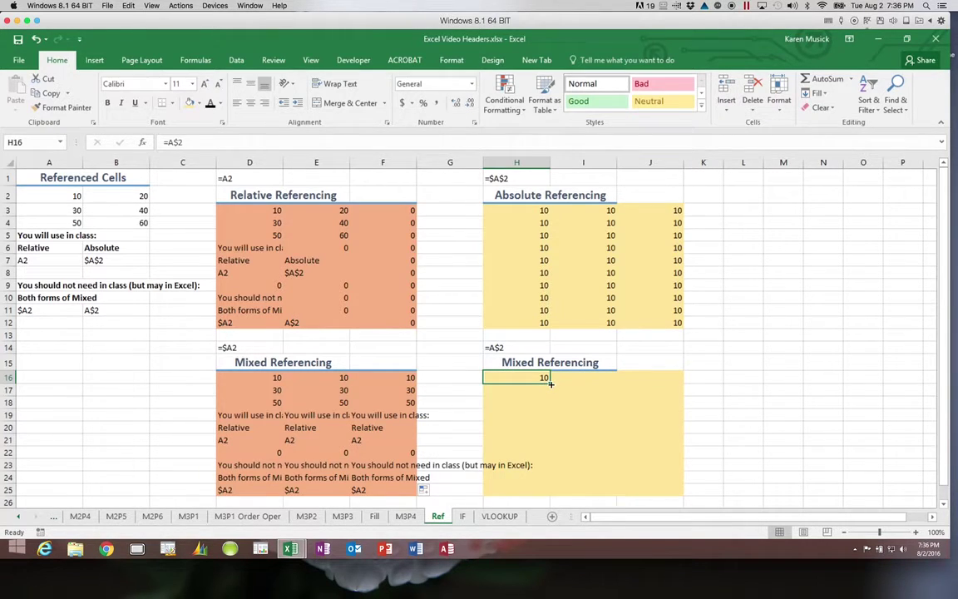
Fill H16's =A$2 formula across to J16 and down to row 25.
click(550, 383)
drag(550, 383, 674, 381)
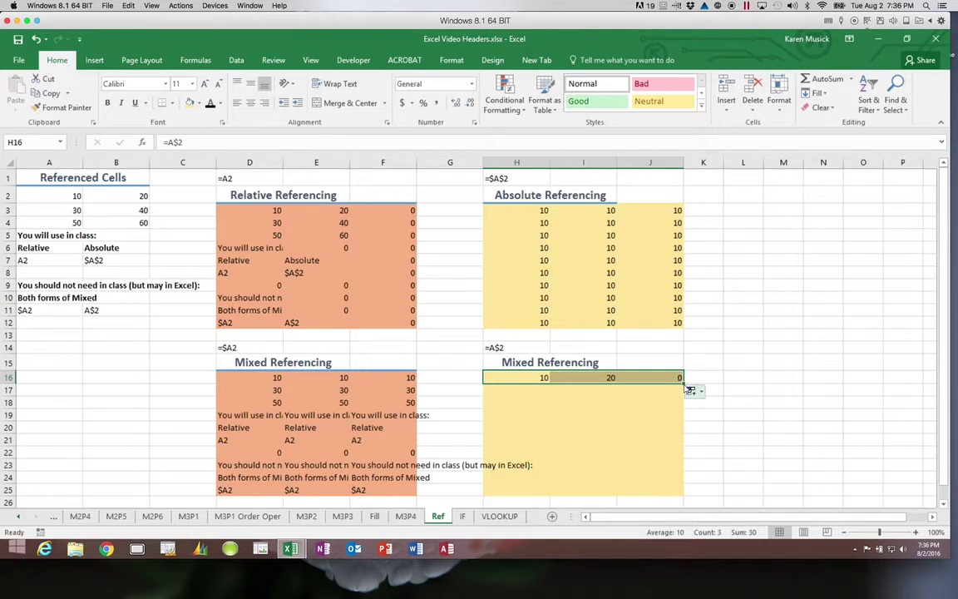
drag(681, 382, 679, 492)
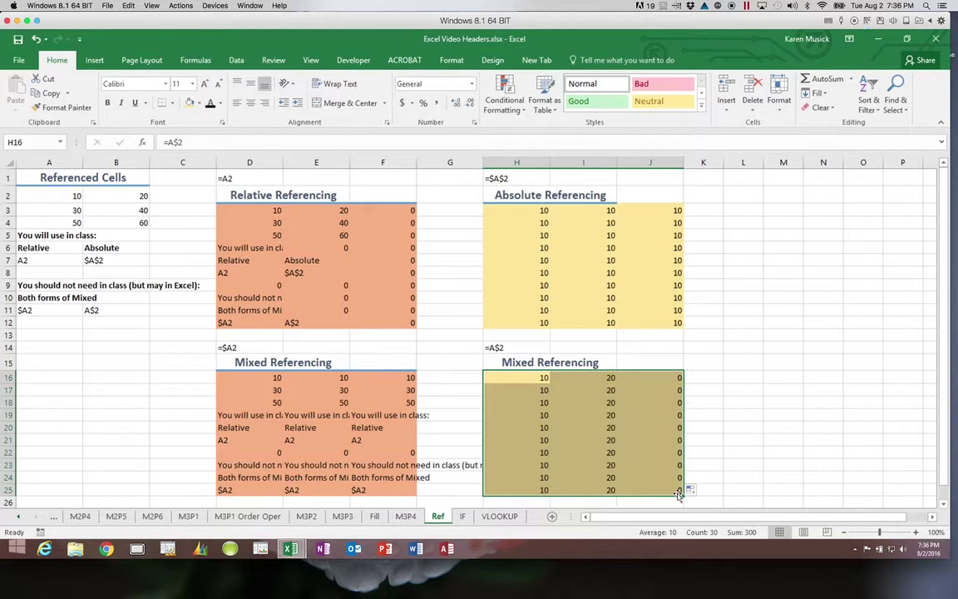
Check the copied formulas in H17, I17, J22, I23 and H23, then highlight the Mixed Referencing headings.
click(538, 391)
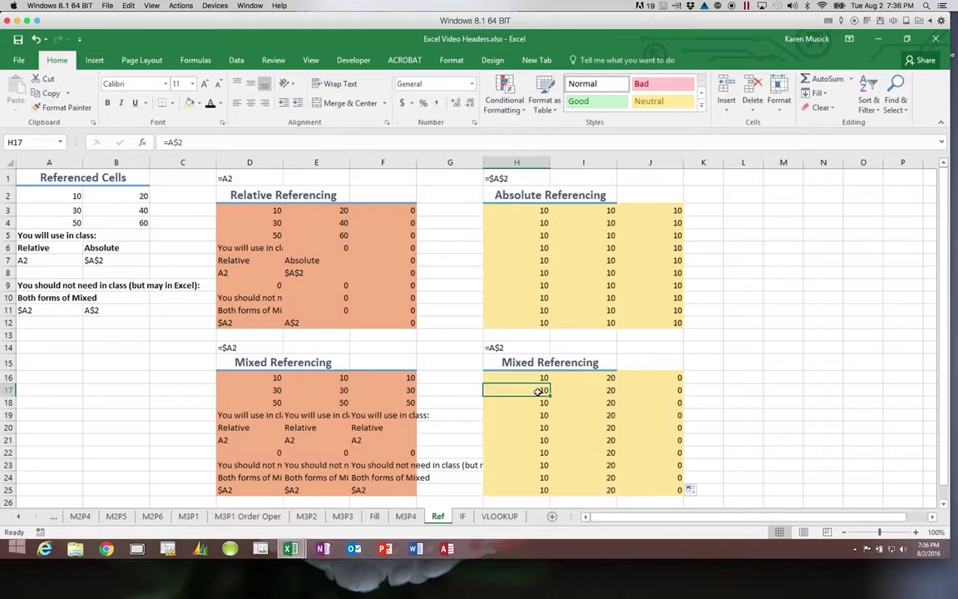
click(607, 391)
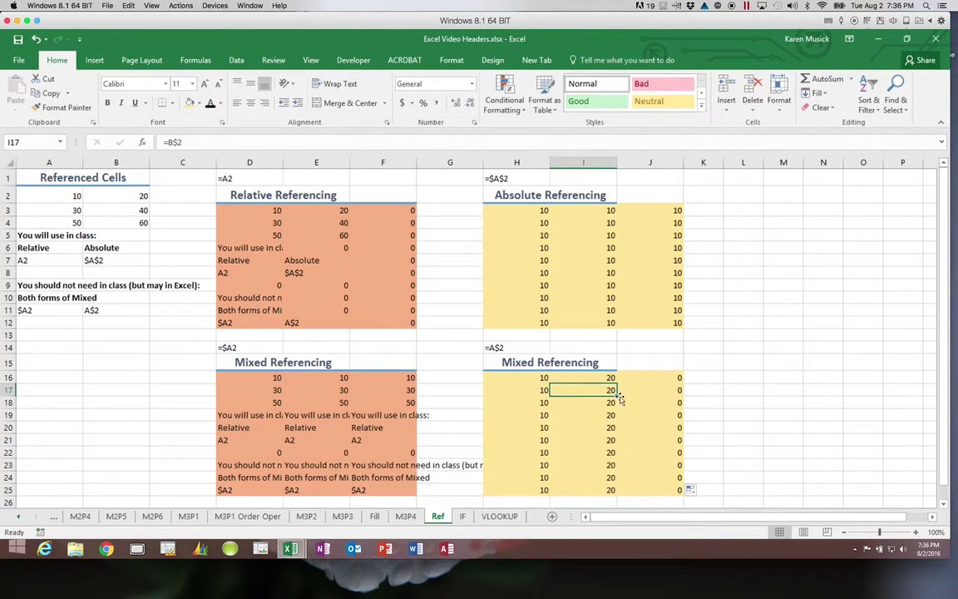
click(647, 451)
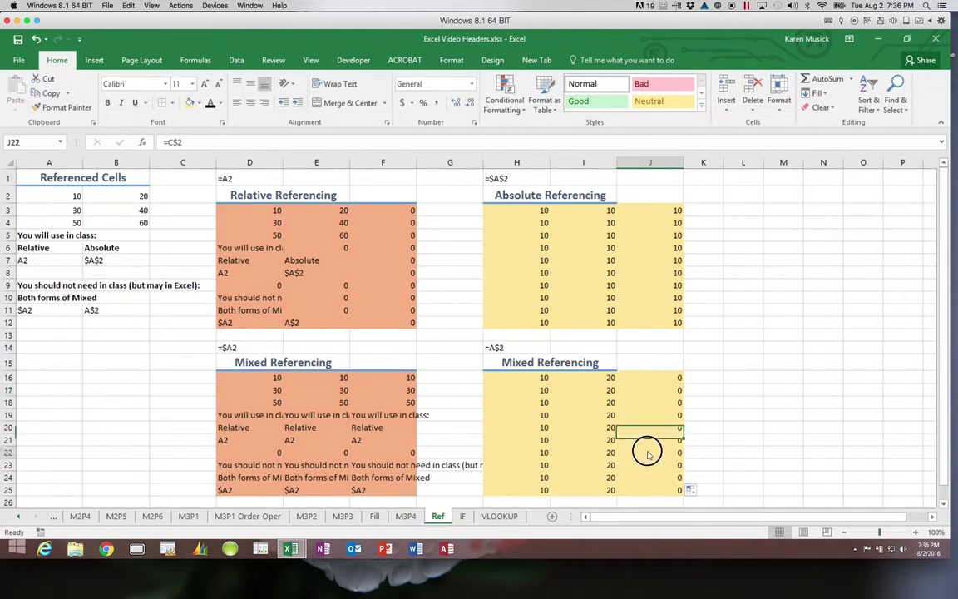
click(566, 465)
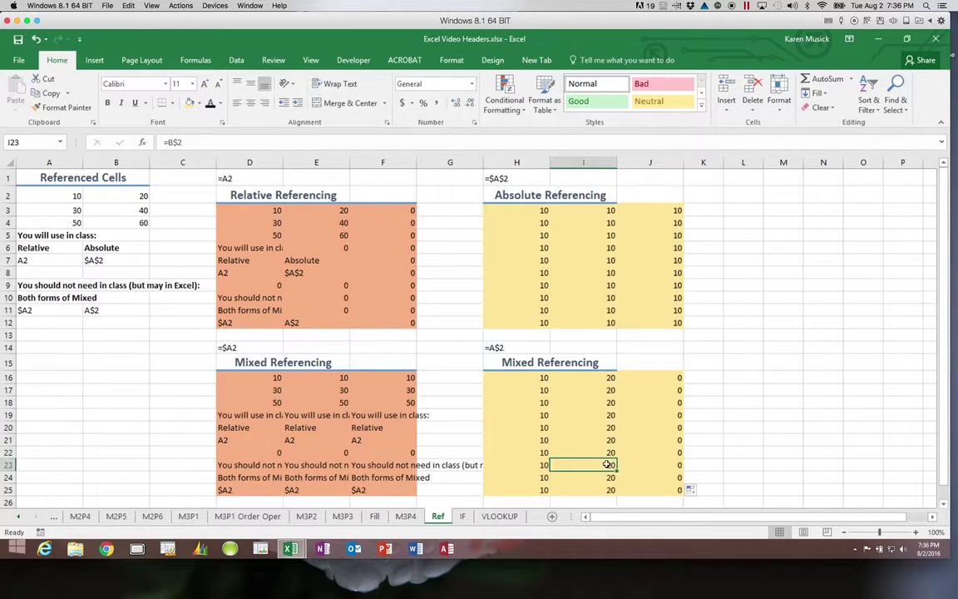
click(544, 466)
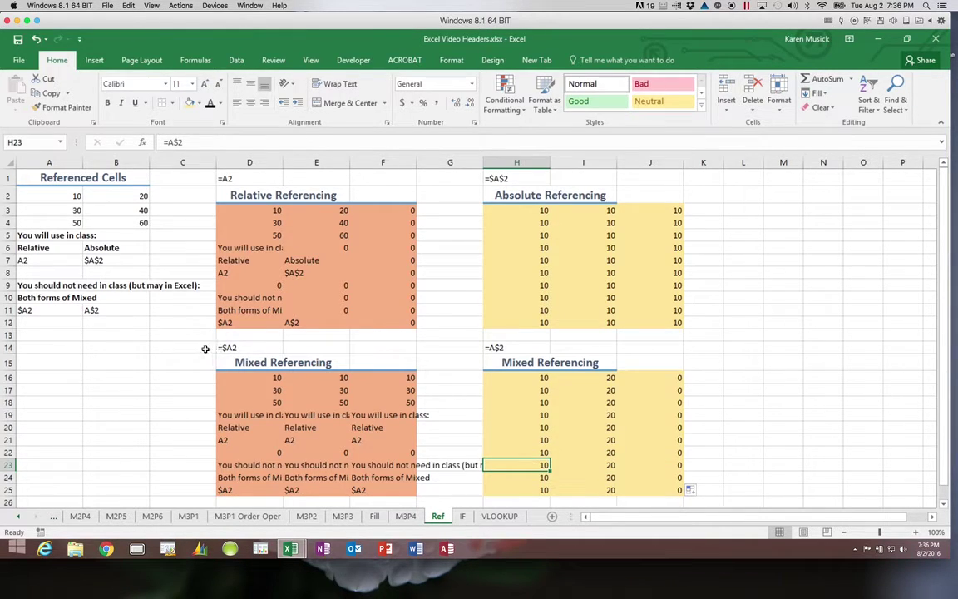
drag(204, 348, 548, 368)
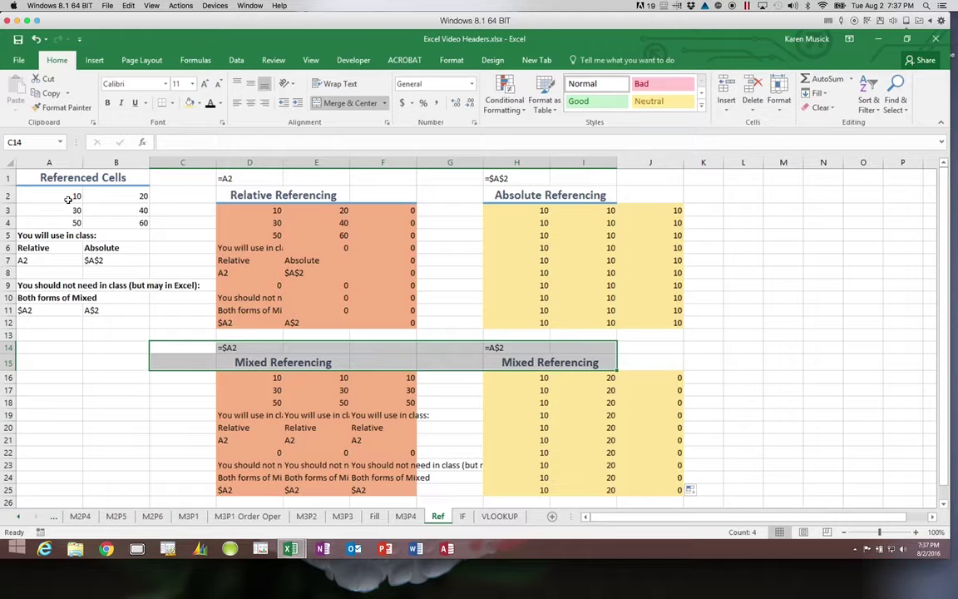
Save and close the Excel Video Headers workbook, returning to Wingait's Growth sheet.
click(17, 39)
click(18, 60)
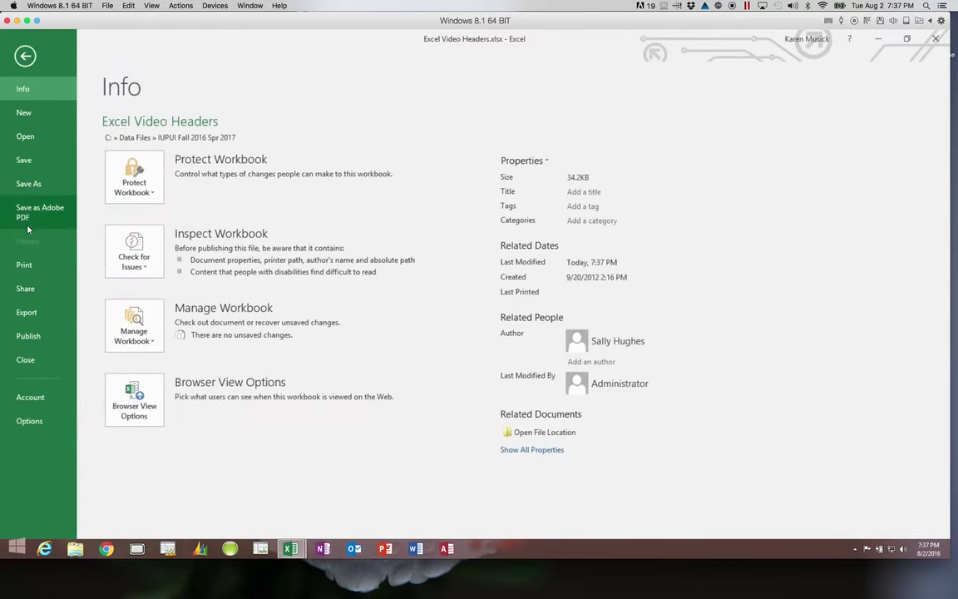
click(28, 360)
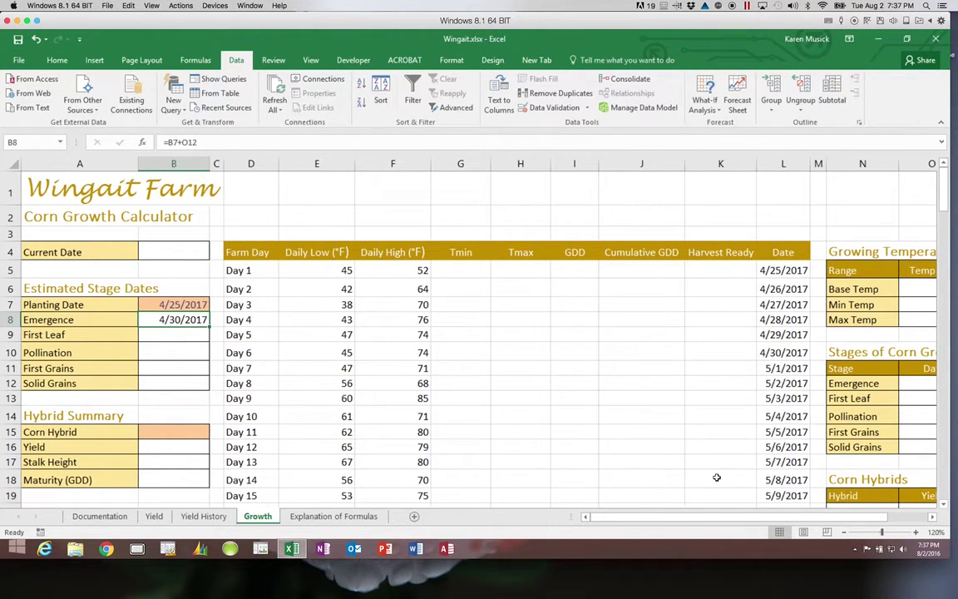
Check the First Leaf day in O13, then edit B8's Emergence formula =B7+O12.
click(932, 517)
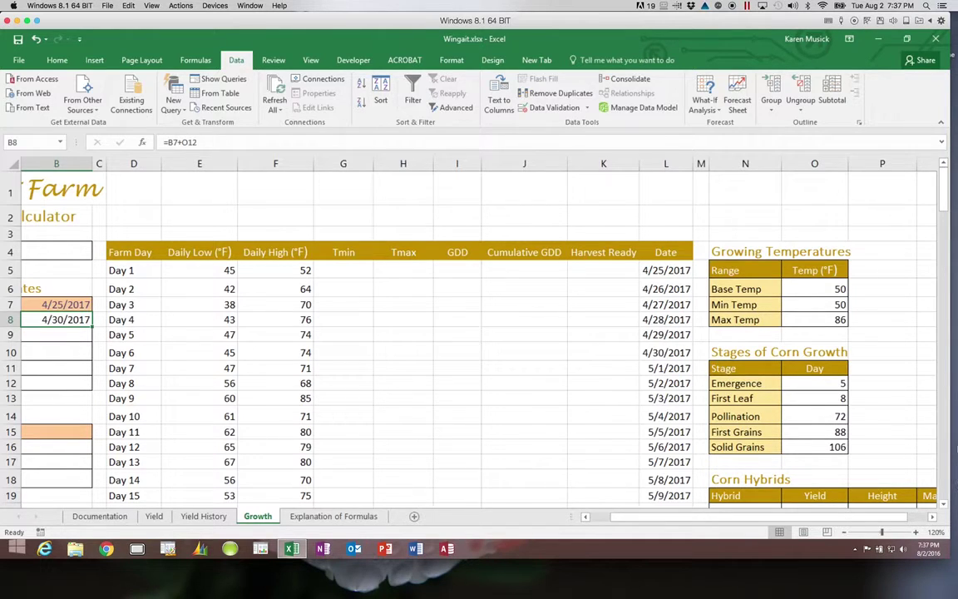
click(802, 397)
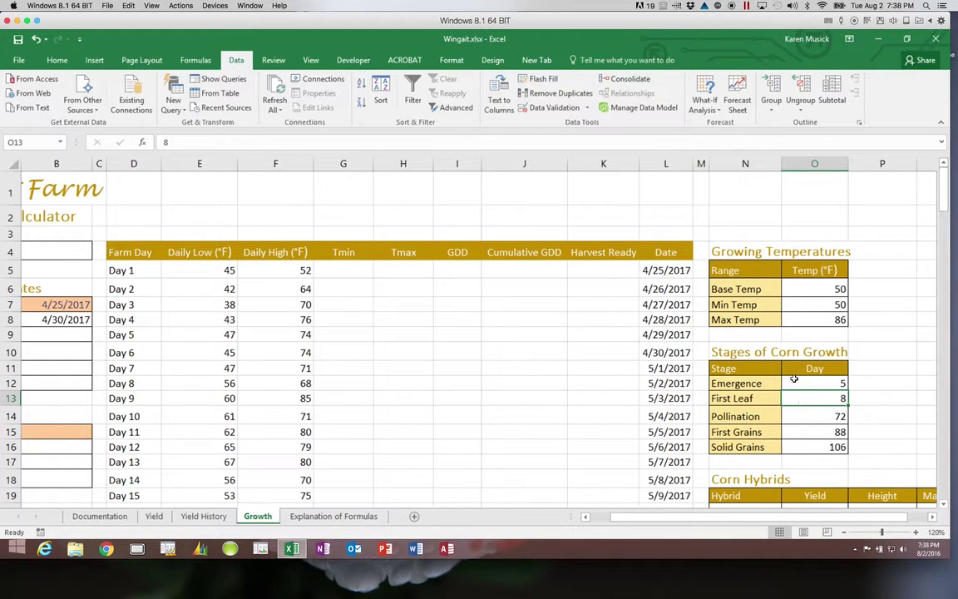
drag(716, 517, 653, 517)
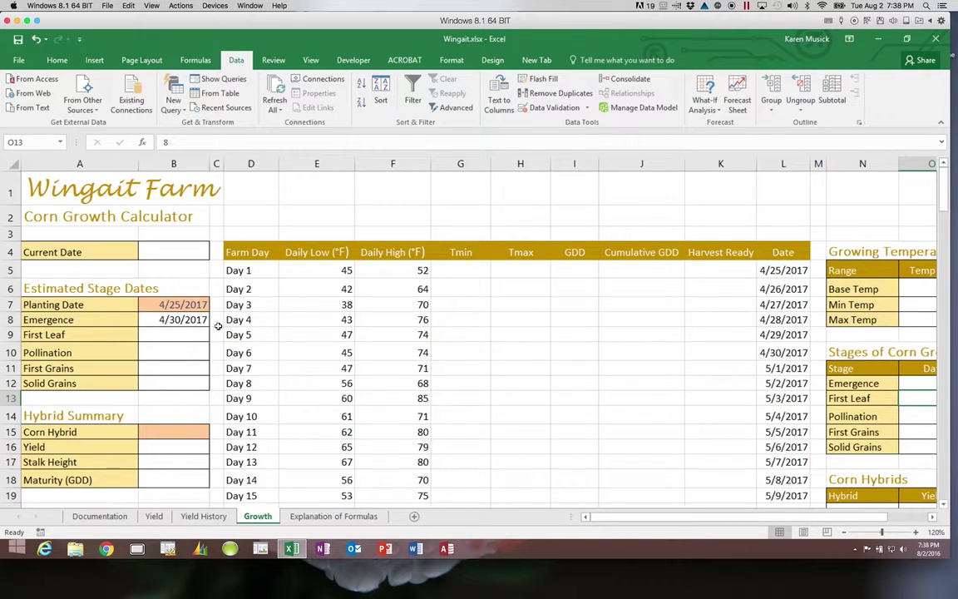
click(192, 319)
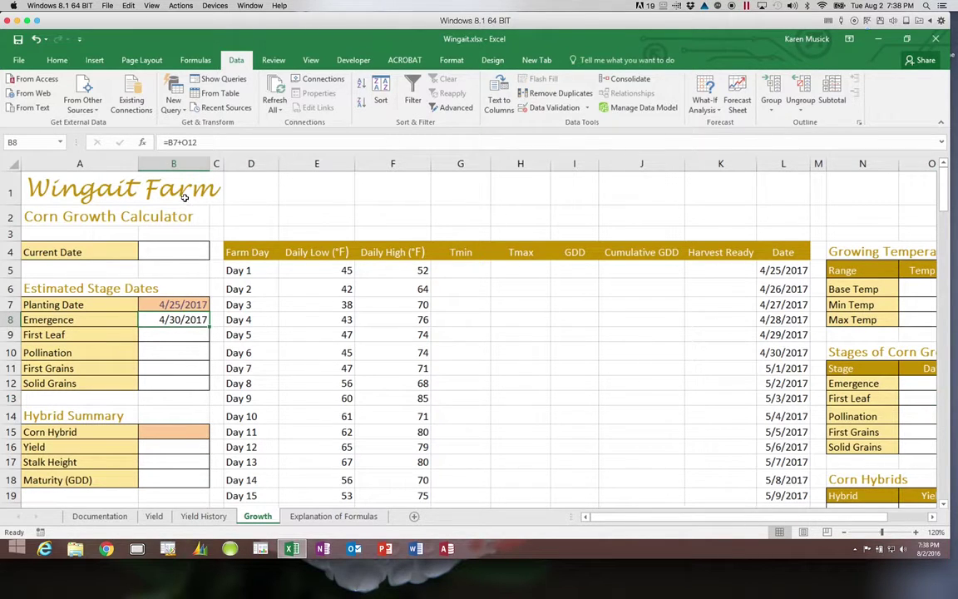
click(184, 143)
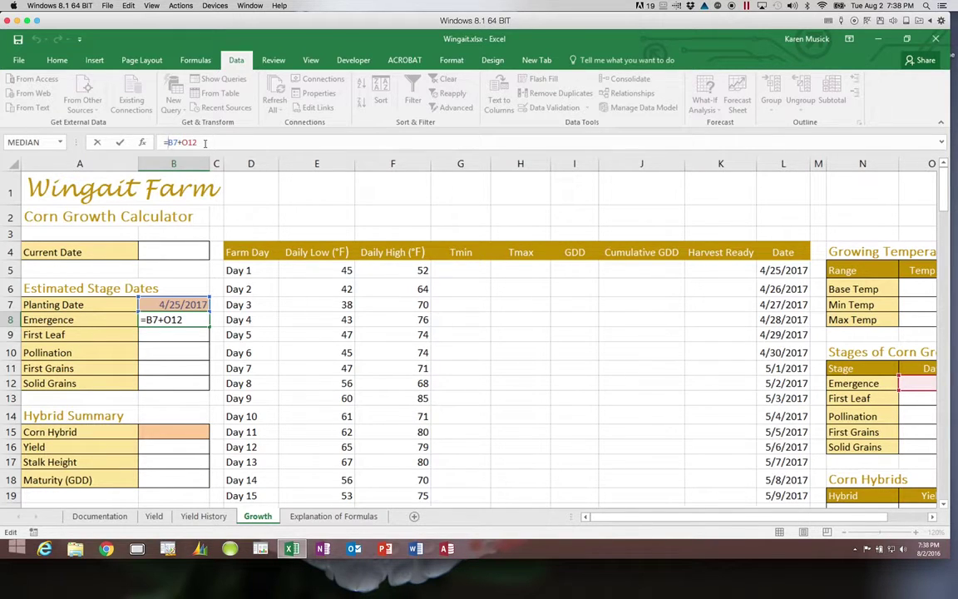
Add $ signs to the planting-date reference so B8 reads =$B$7+O12.
text($B)
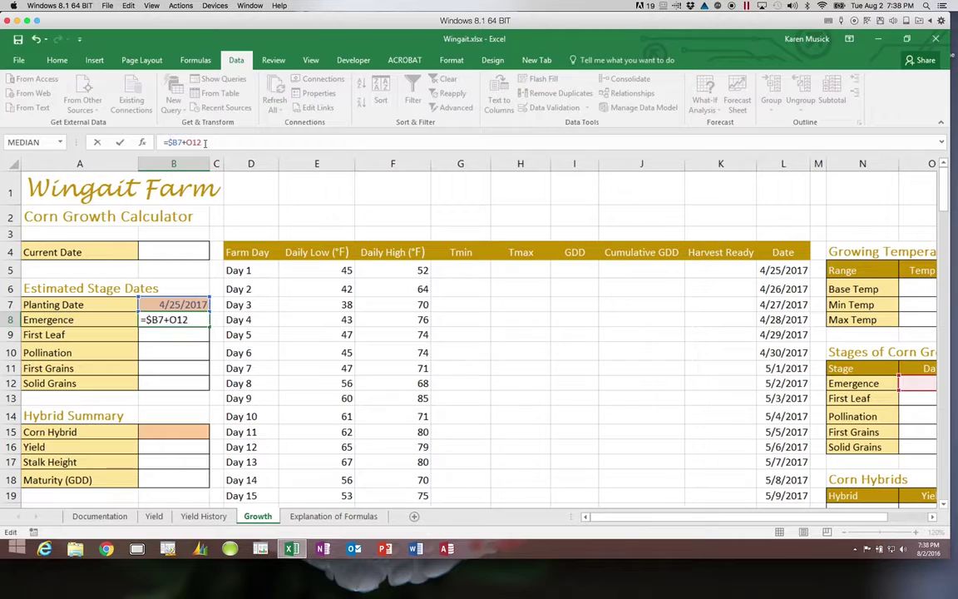
text($)
click(932, 517)
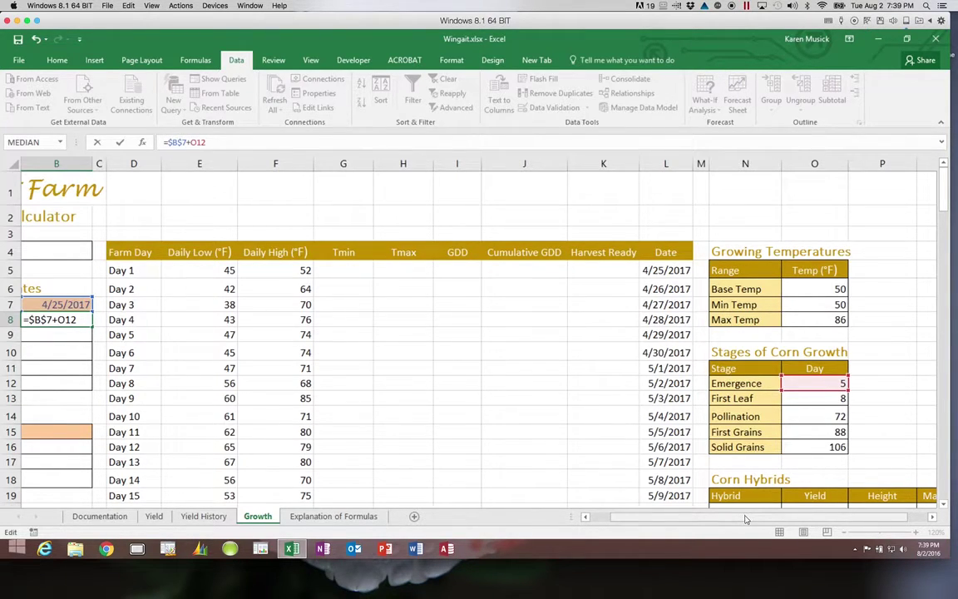
drag(746, 517, 722, 523)
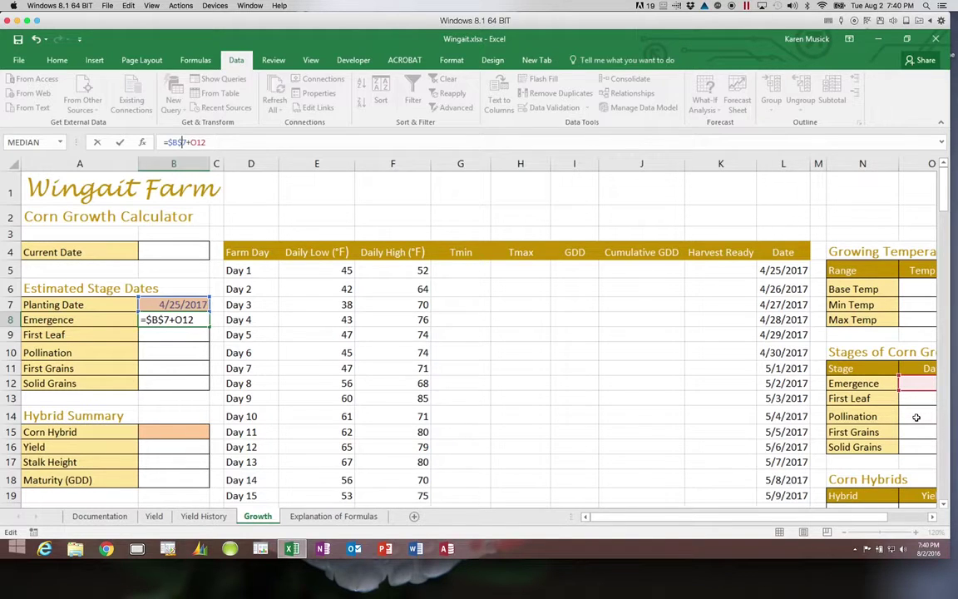
key(Return)
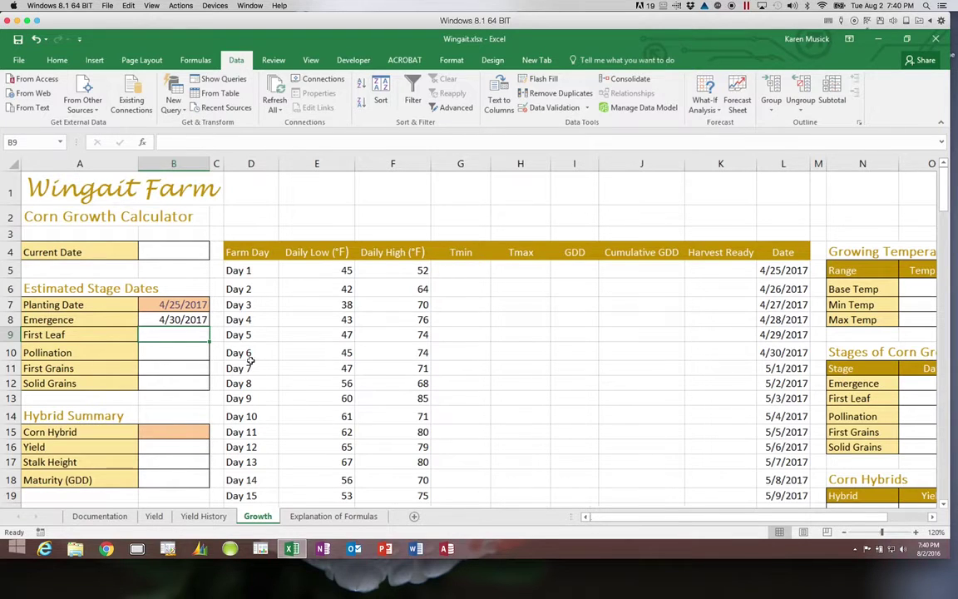
Fill B8's =$B$7+O12 down to B12, giving stage dates from 5/3/2017 through 8/9/2017.
click(199, 323)
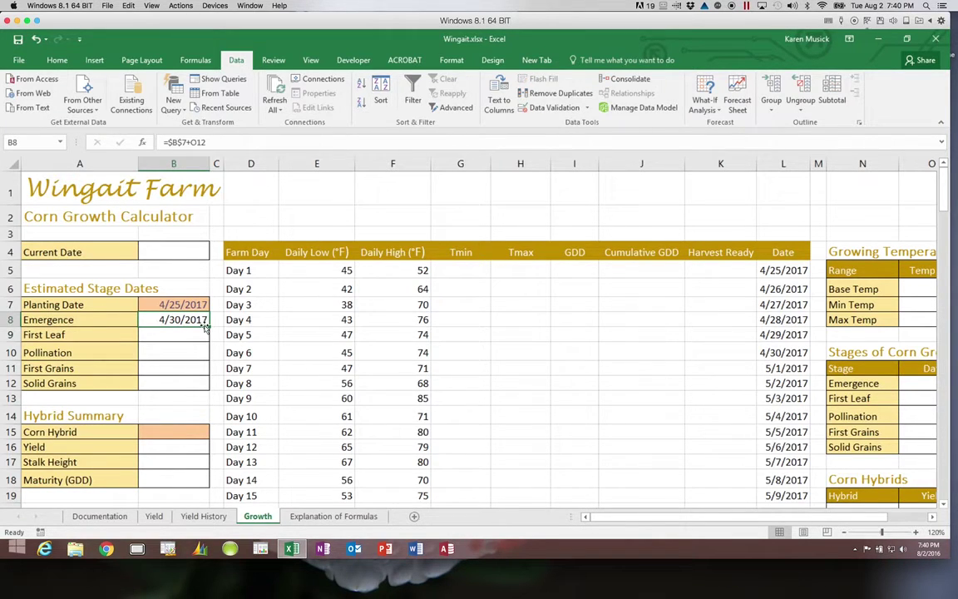
drag(205, 327, 203, 385)
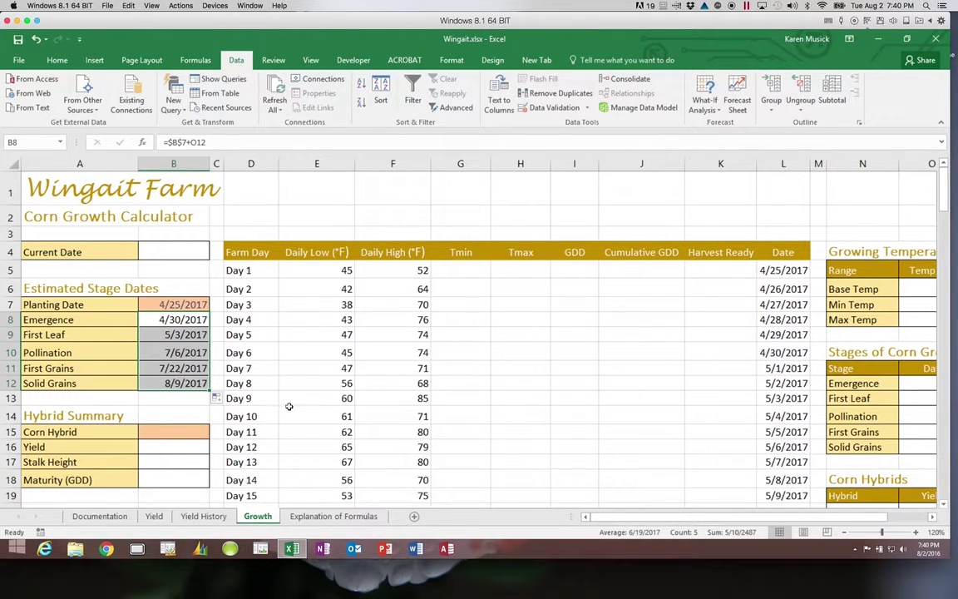
click(191, 320)
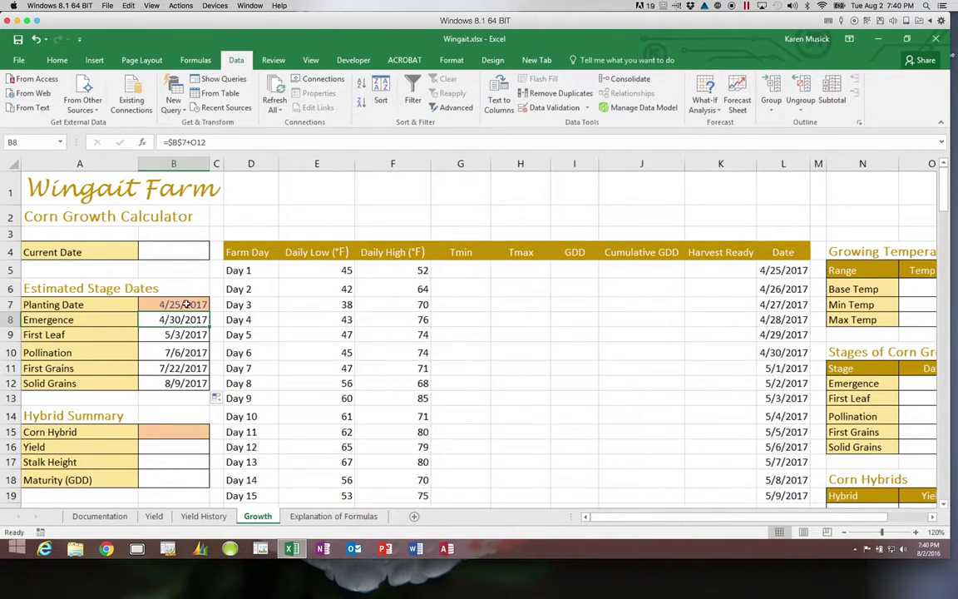
Revert B8 to relative =B7+O12 and copy it into B9, making First Leaf 5/8/2017.
click(170, 142)
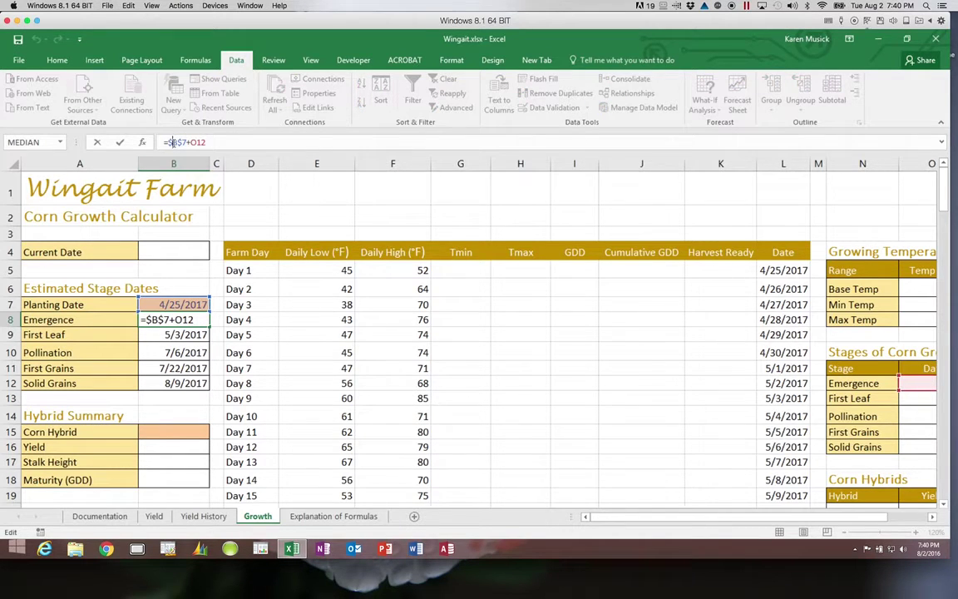
key(BackSpace)
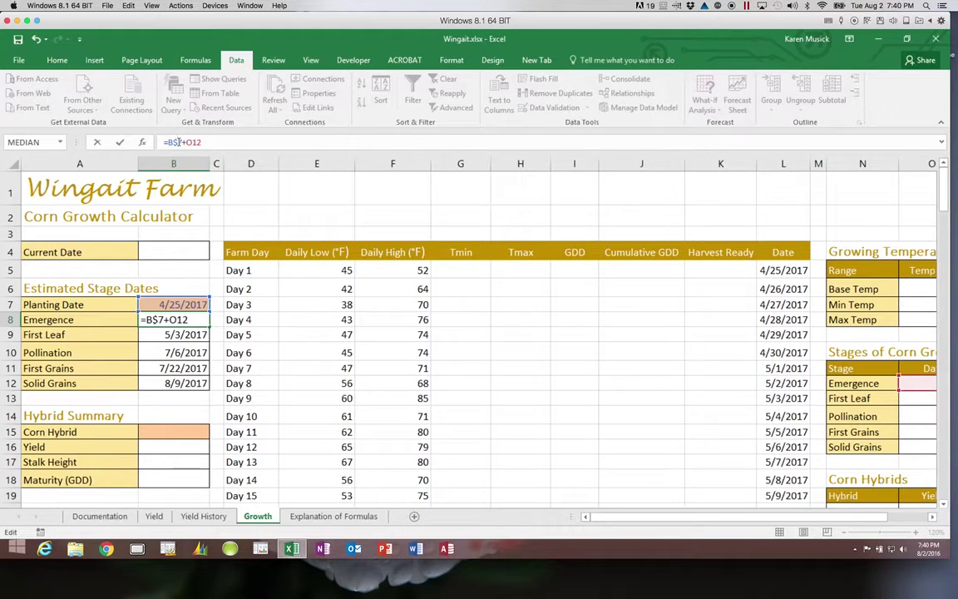
click(176, 142)
key(Escape)
key(Return)
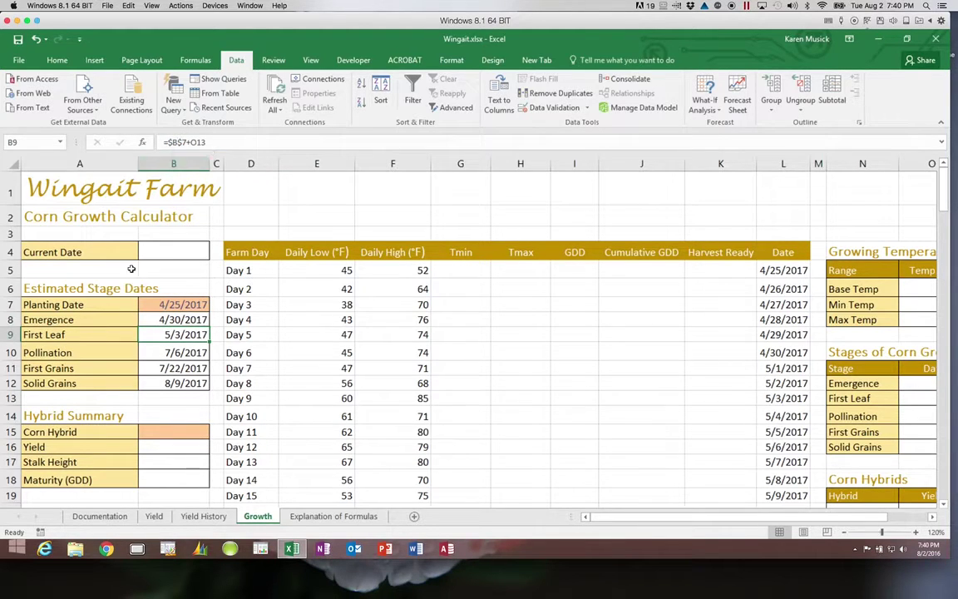
click(183, 319)
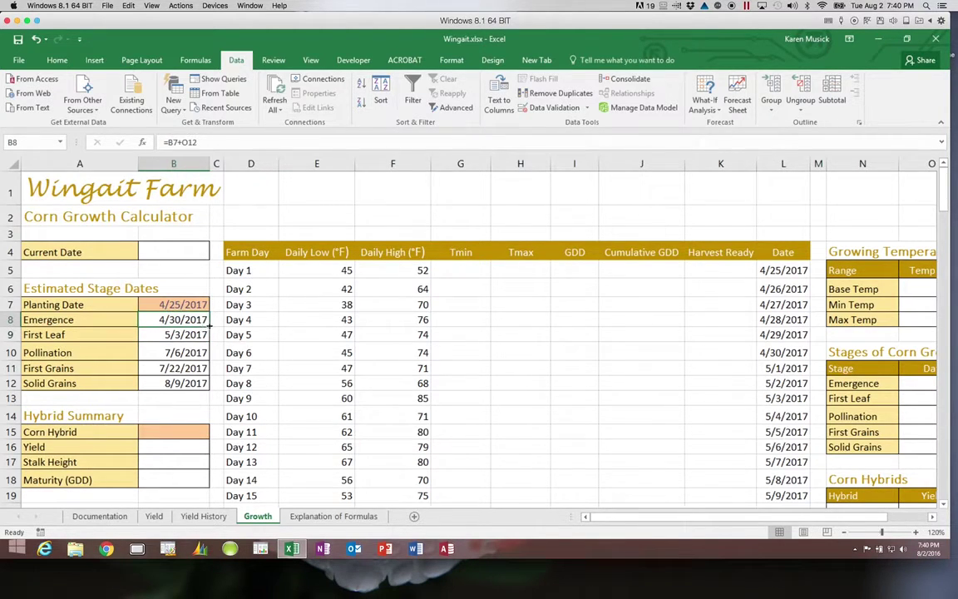
drag(209, 327, 208, 336)
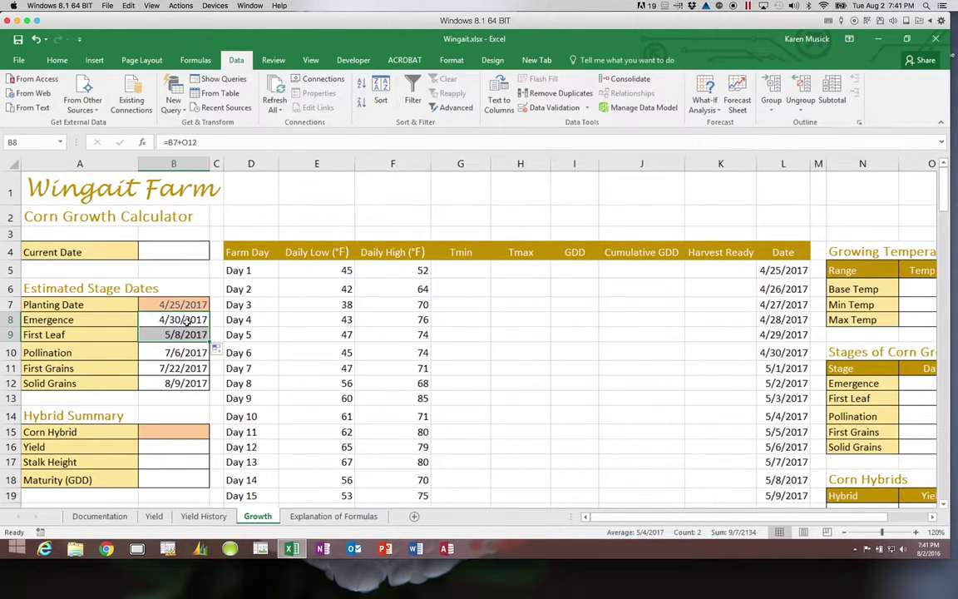
Check the First Leaf formula, then restore B8's Emergence formula to absolute =$B$7+O12.
click(185, 319)
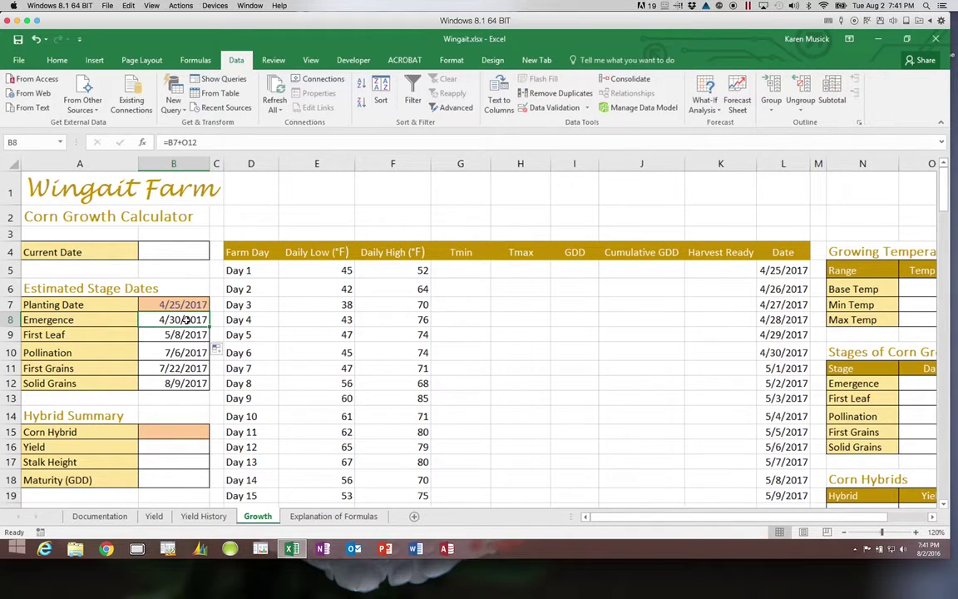
click(182, 335)
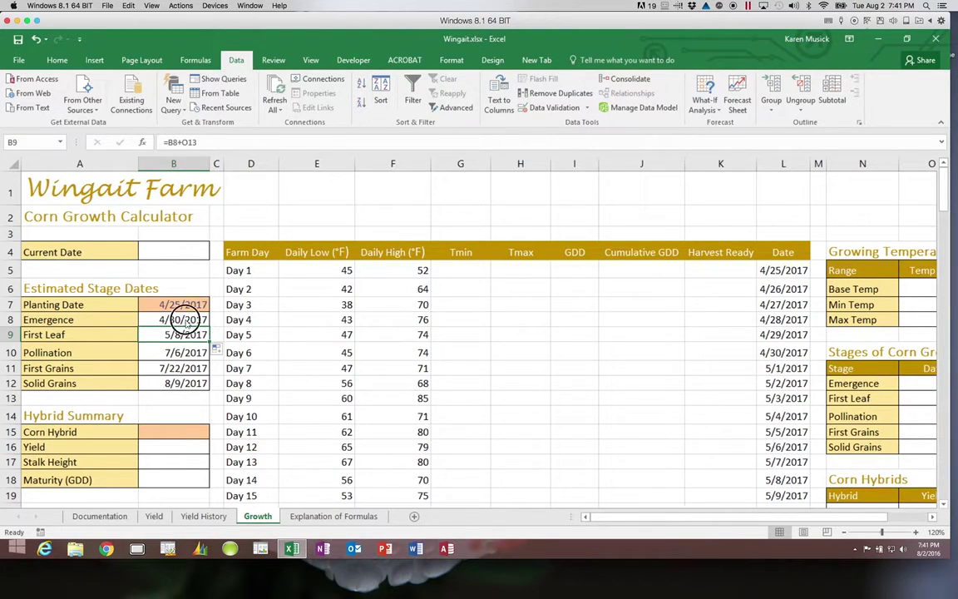
click(185, 320)
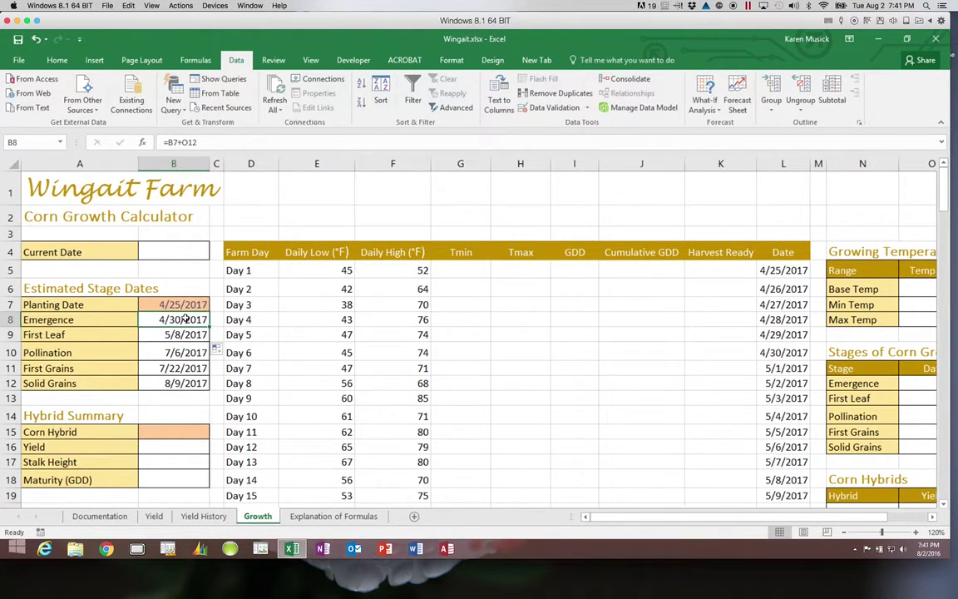
click(167, 142)
text($)
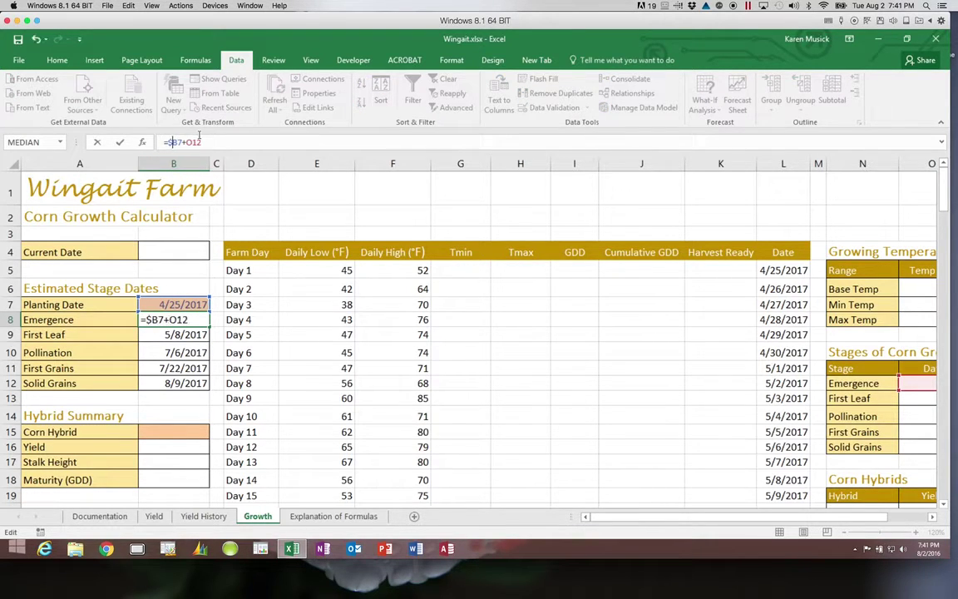
click(176, 142)
text($)
key(Return)
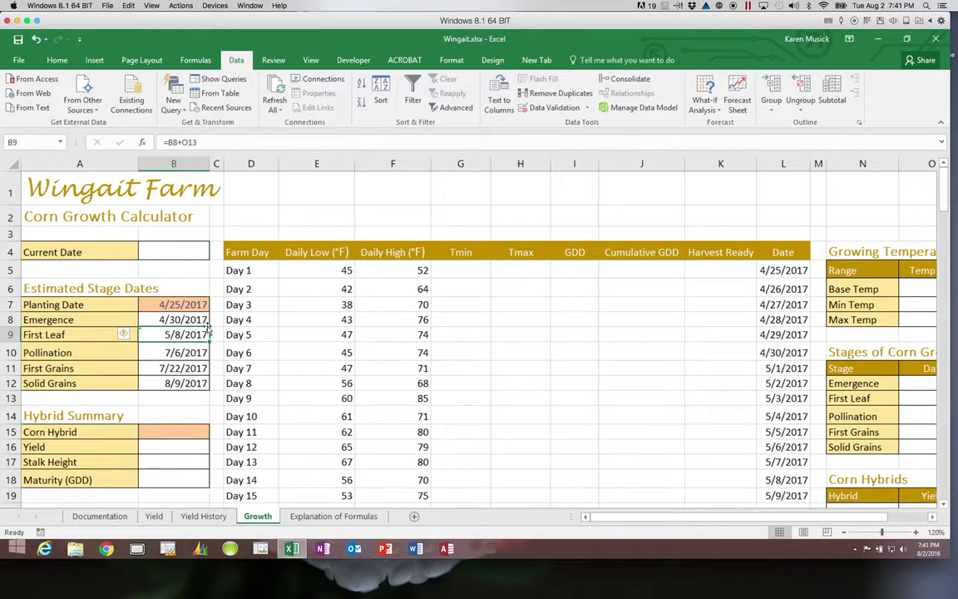
Copy B8's formula into B9, returning First Leaf to 5/3/2017.
click(200, 319)
drag(206, 326, 208, 337)
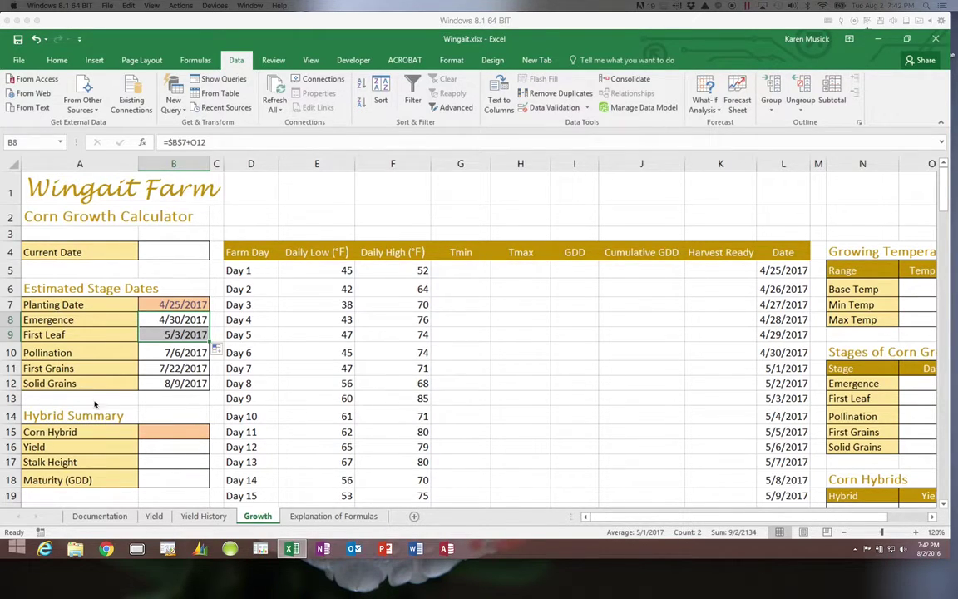
click(448, 271)
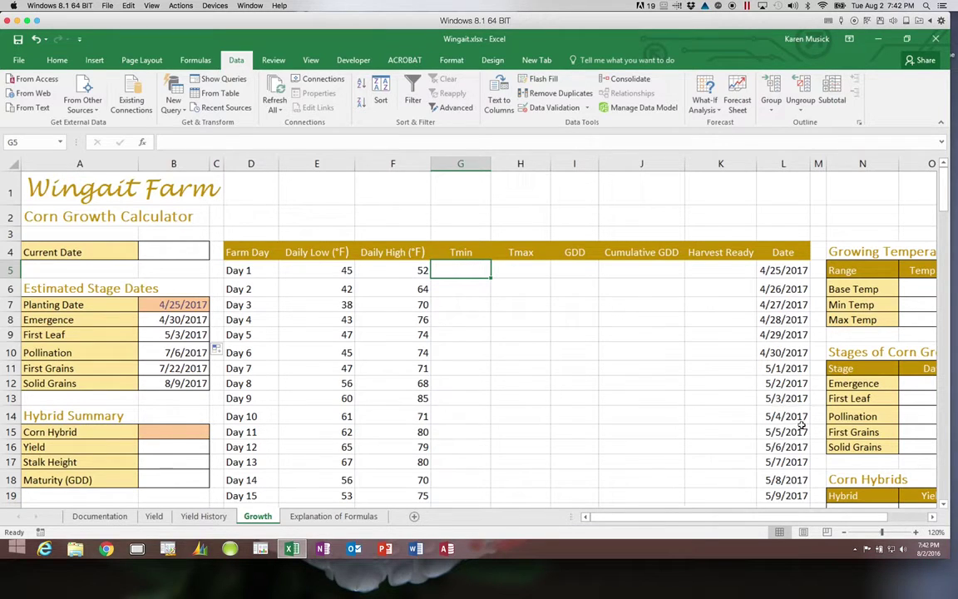
scroll(931, 517, right, 1)
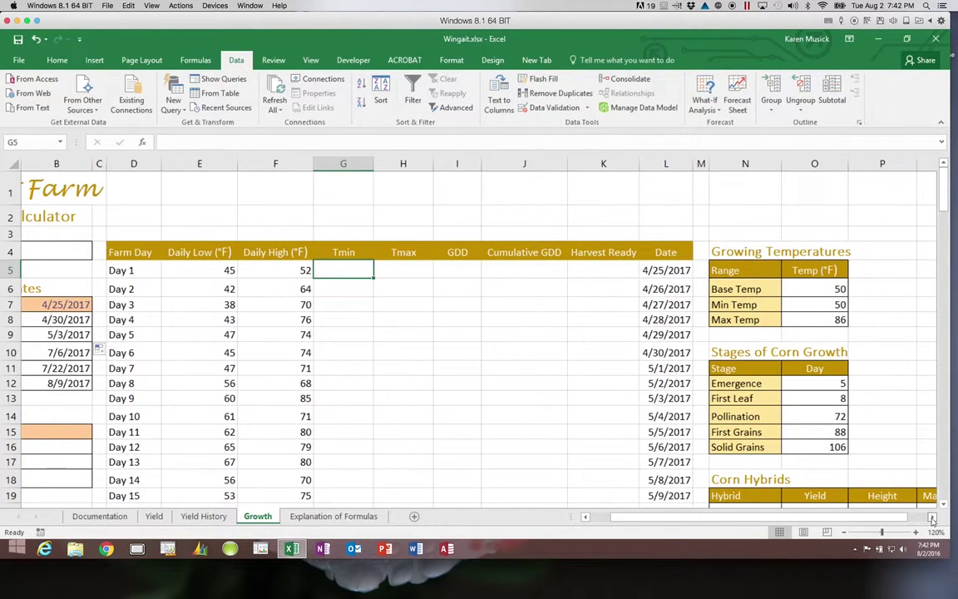
click(230, 271)
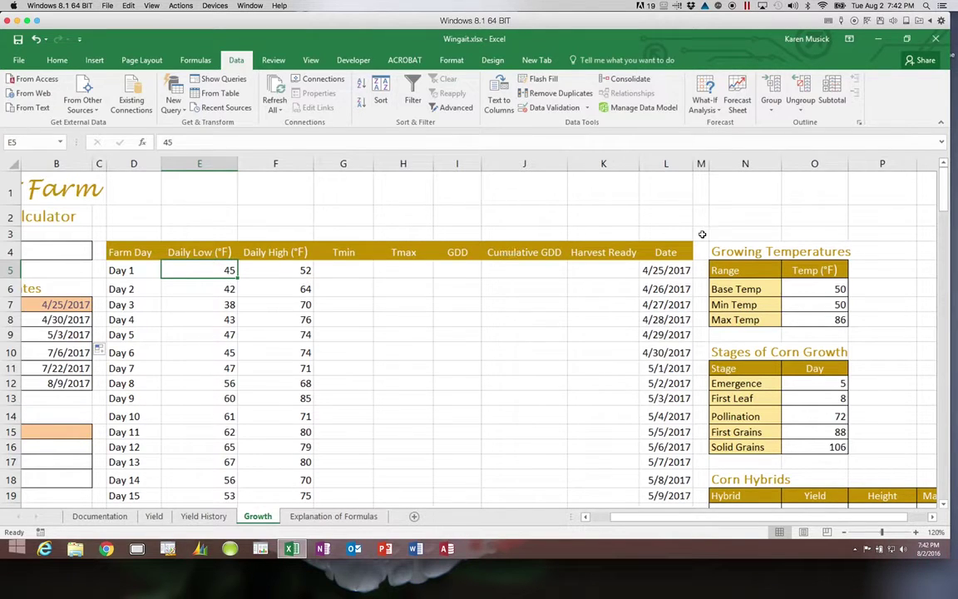
click(799, 306)
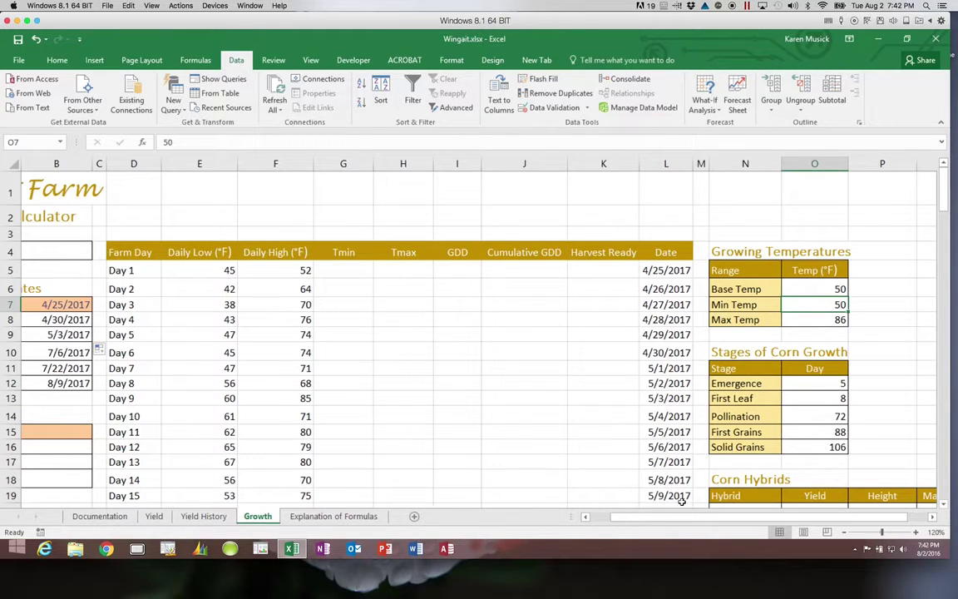
drag(642, 517, 621, 521)
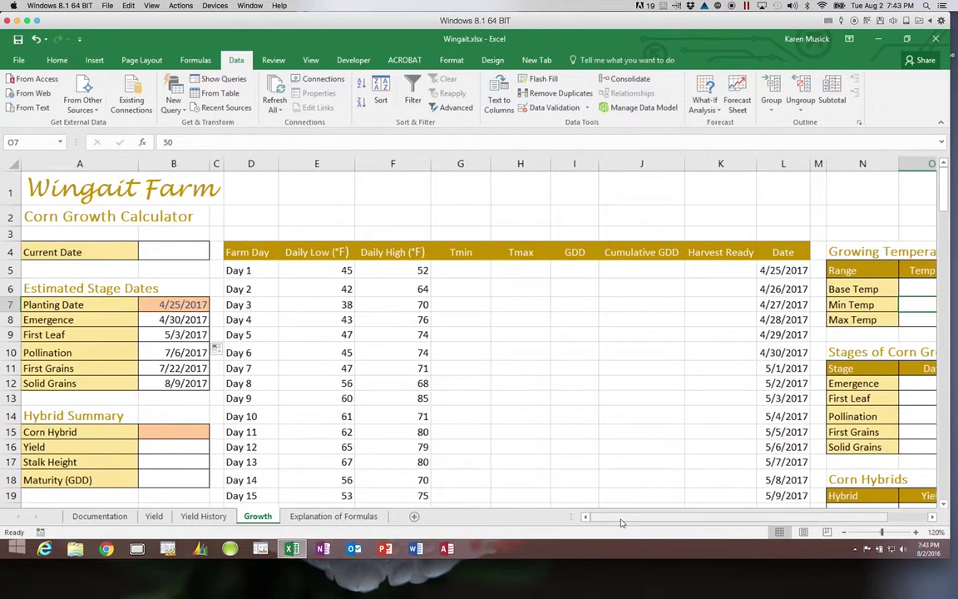
click(474, 270)
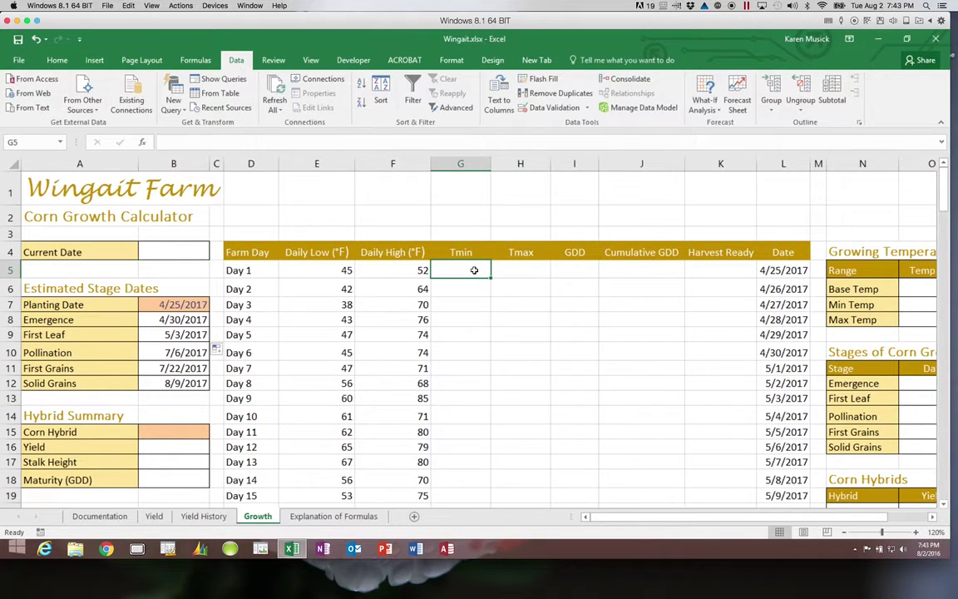
Enter =MAX(E5,O7) in the Day 1 Tmin cell G5.
text(=)
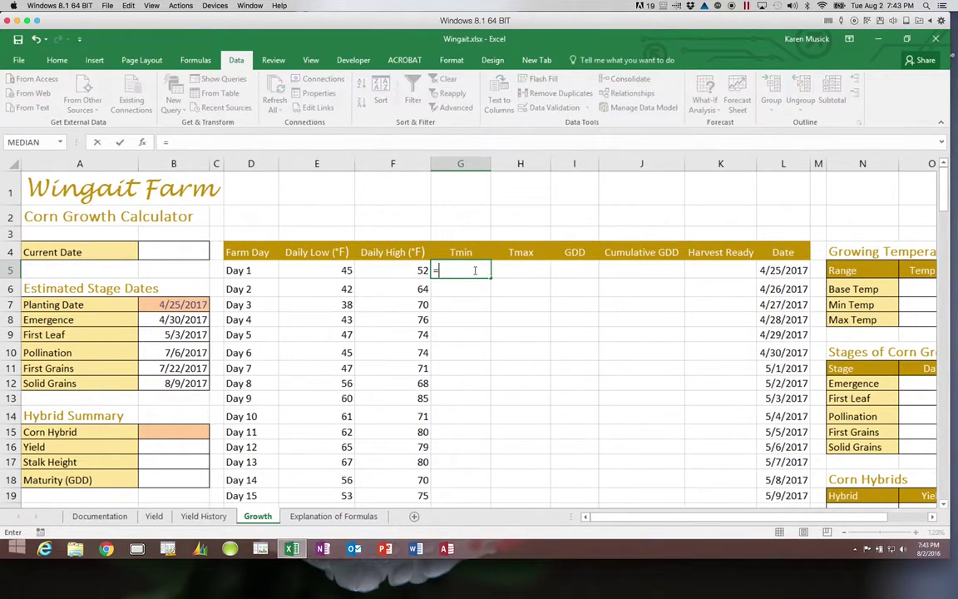
text(M)
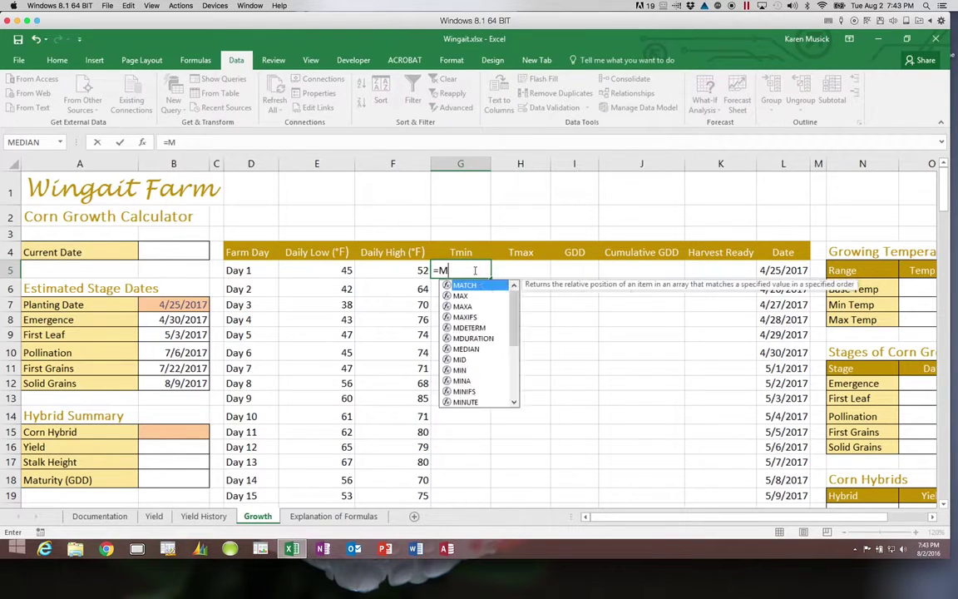
text(ax()
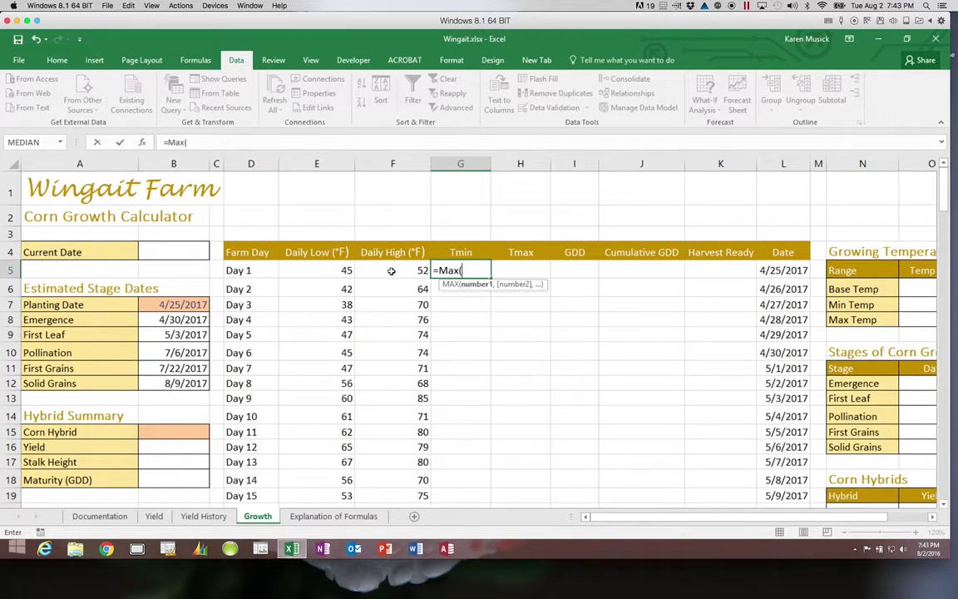
click(343, 270)
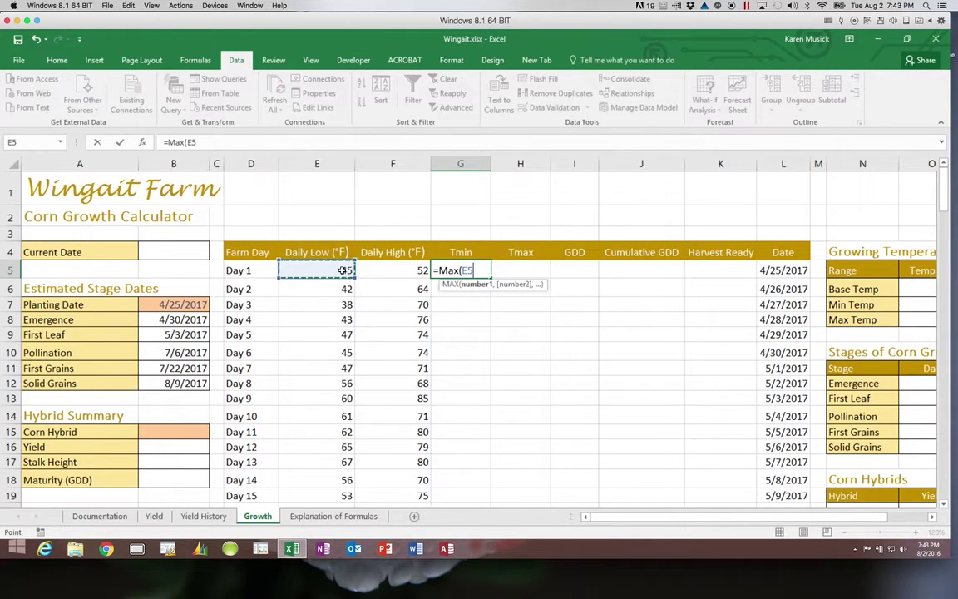
text(,)
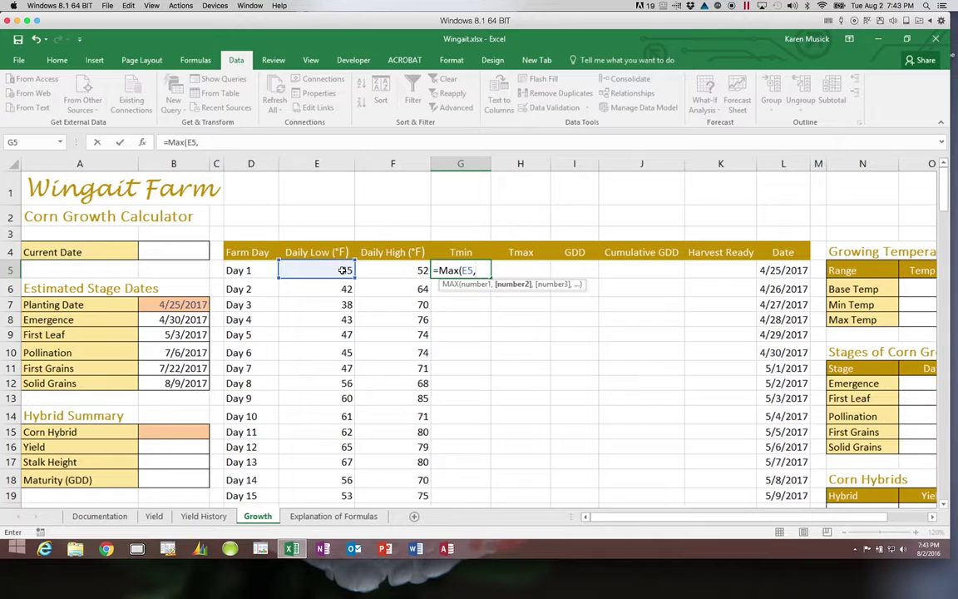
click(908, 306)
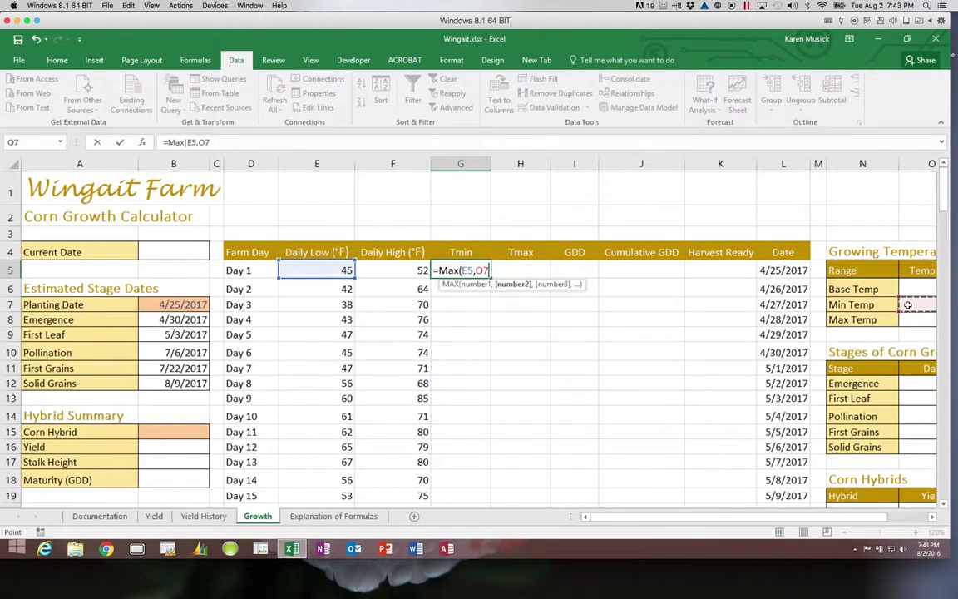
text())
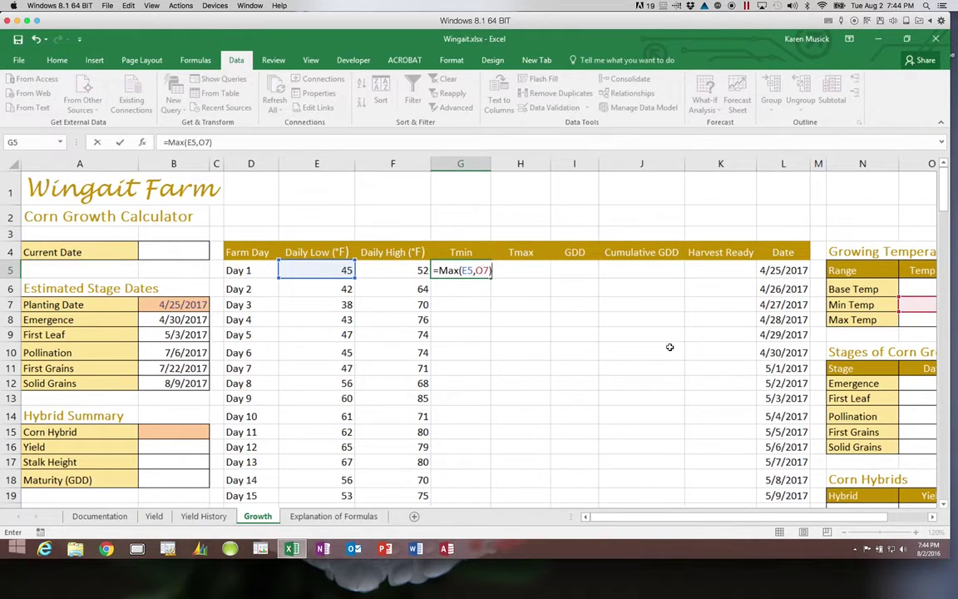
click(932, 518)
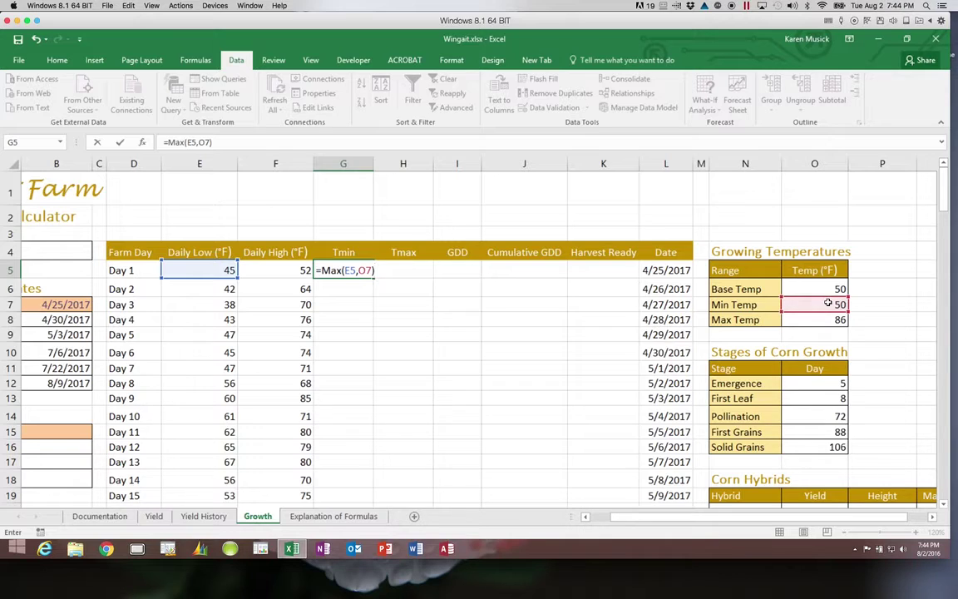
Lock the Min Temp reference as $O$7 and commit, so Day 1 Tmin shows 50.
click(357, 271)
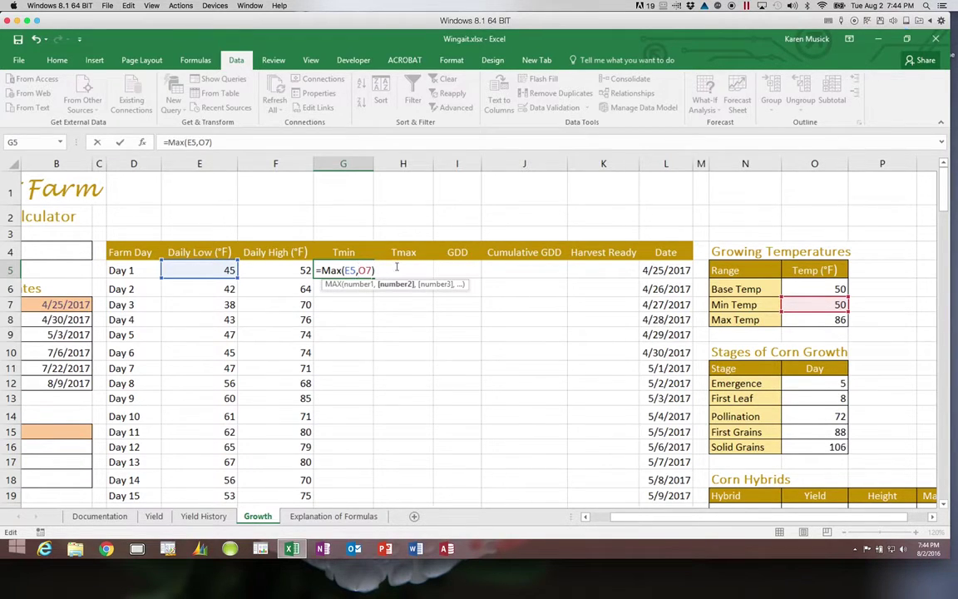
text($)
click(371, 271)
text($)
key(Return)
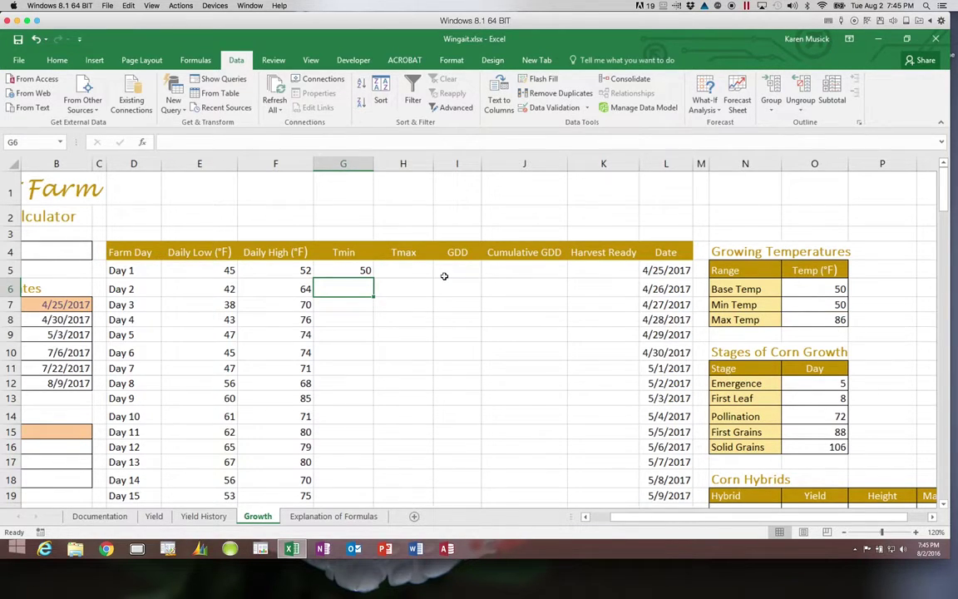
click(397, 271)
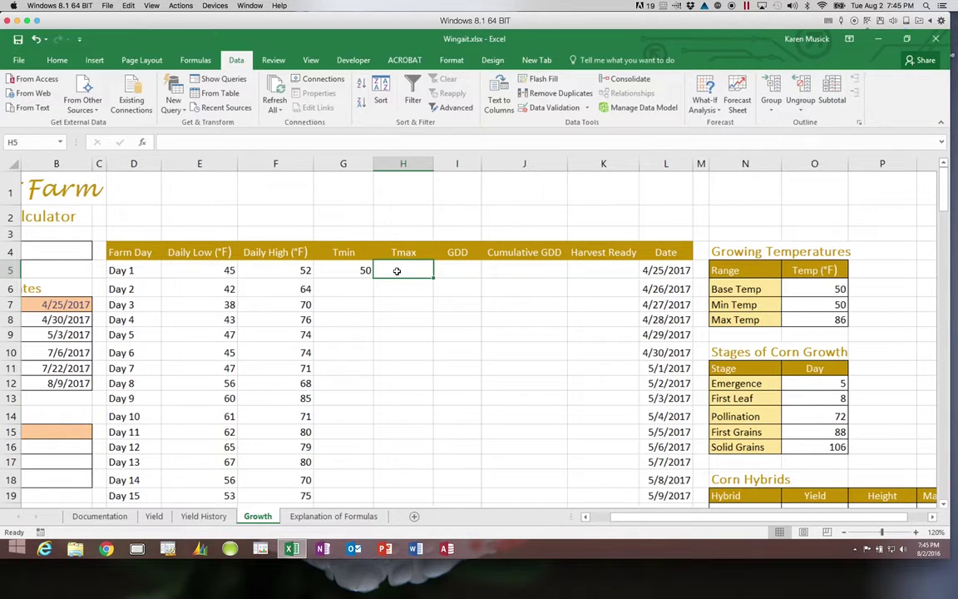
click(364, 270)
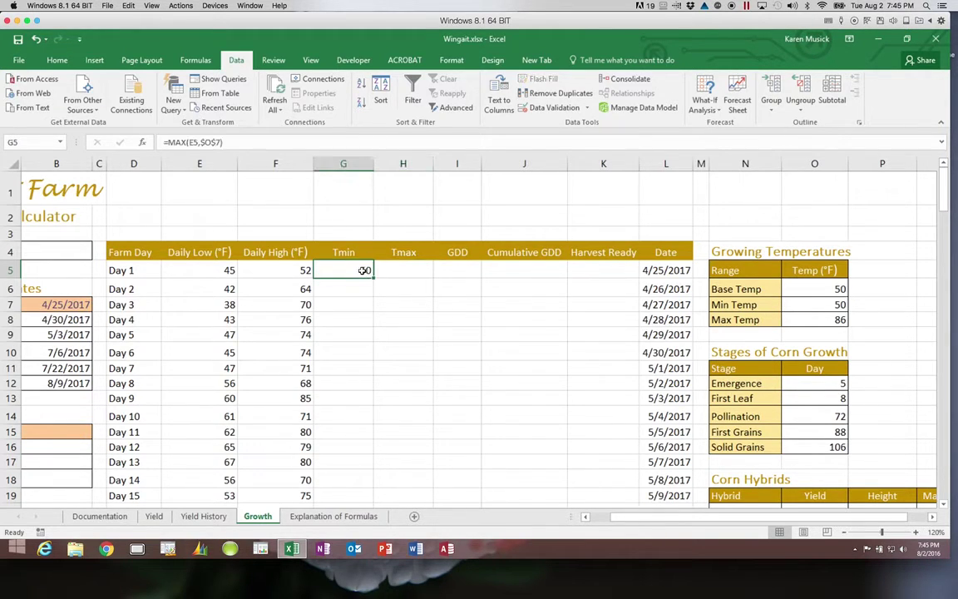
click(406, 272)
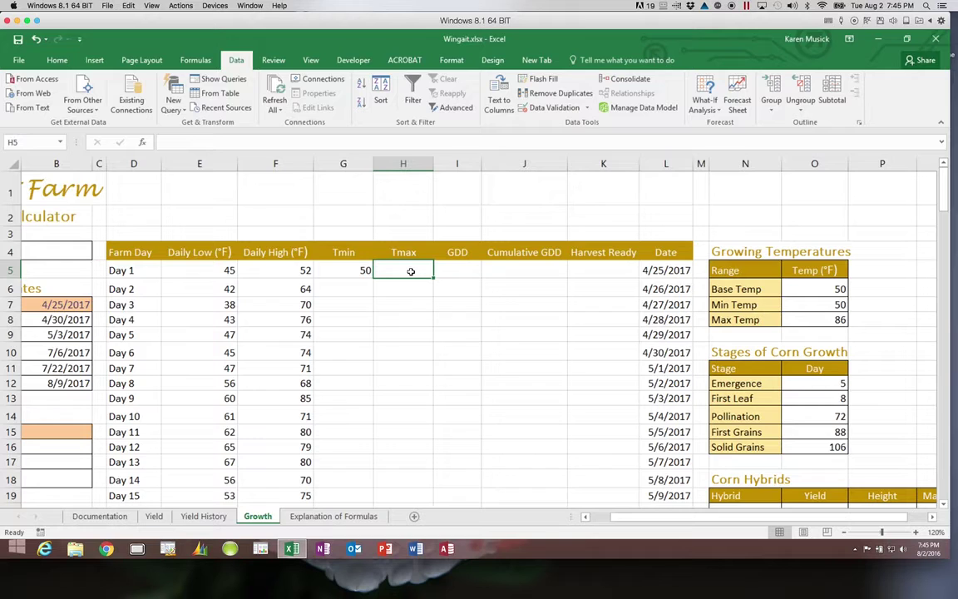
text(=)
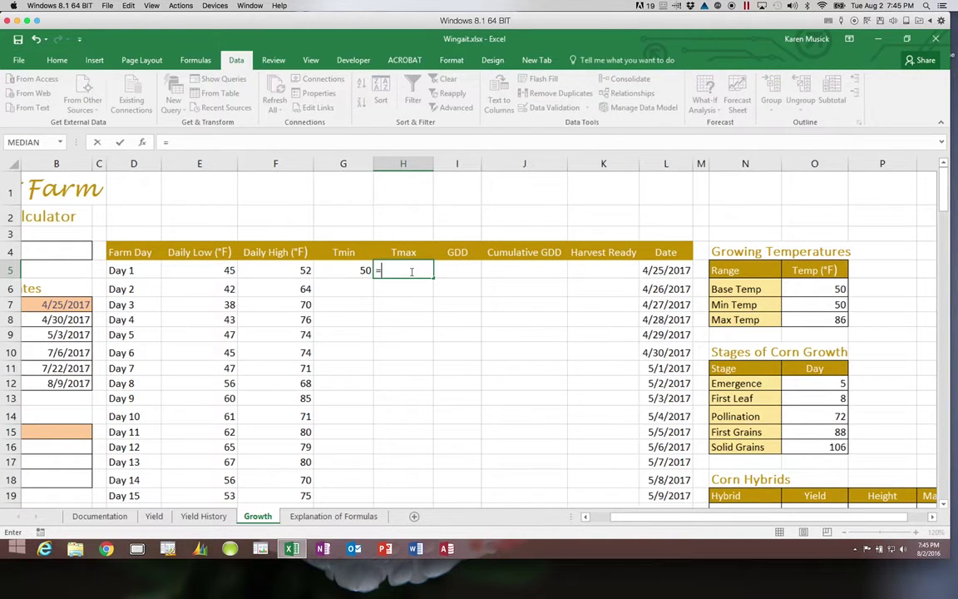
text(min()
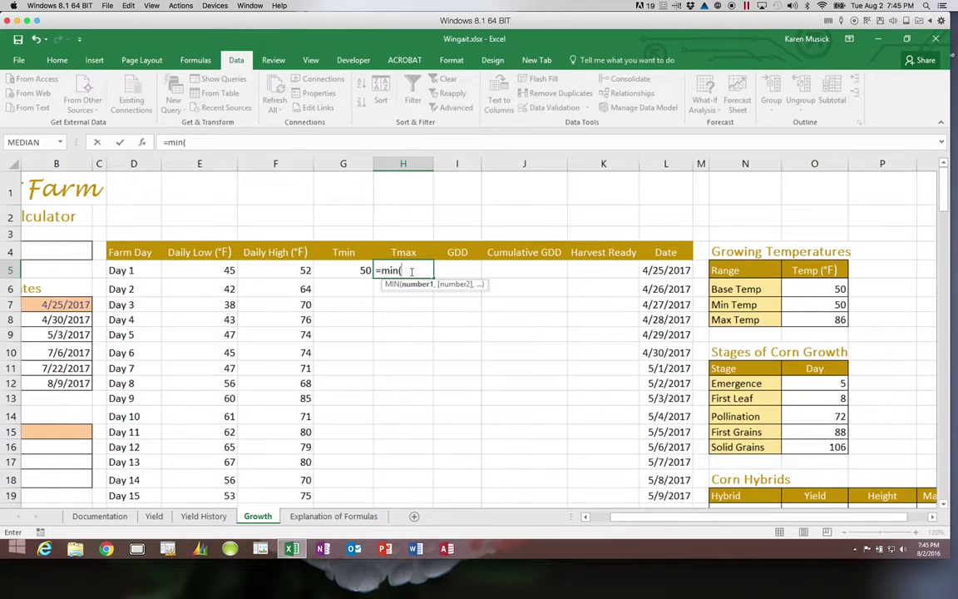
Complete H5 as =MIN(F5,$O$8), giving a Day 1 Tmax of 52 under the 86 Max Temp.
click(288, 270)
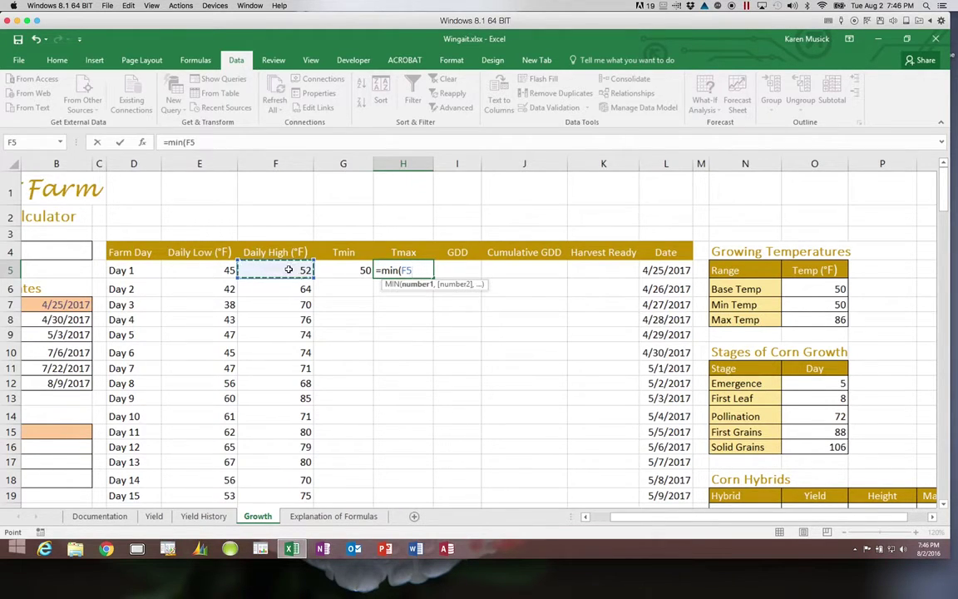
text(,)
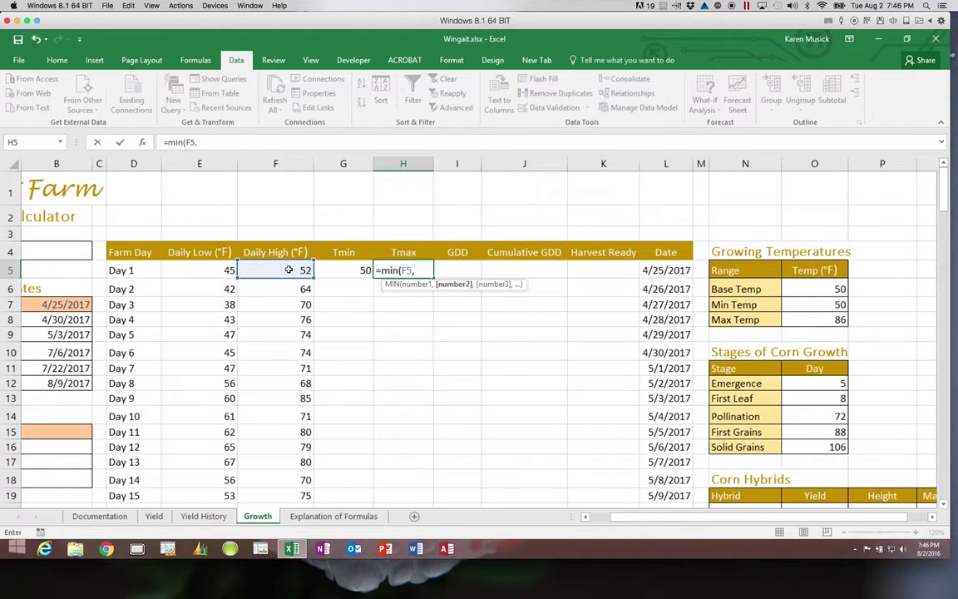
click(798, 322)
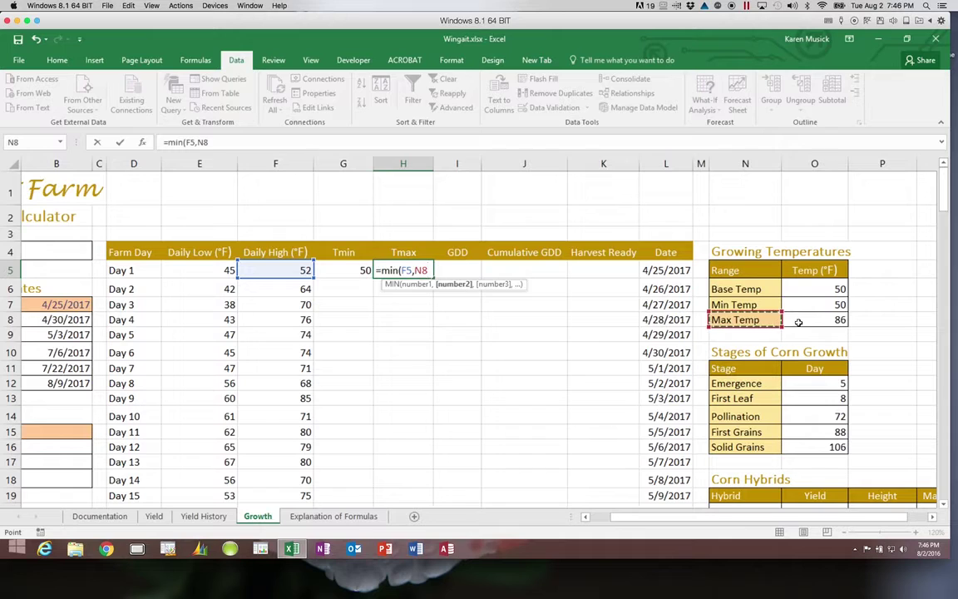
click(415, 270)
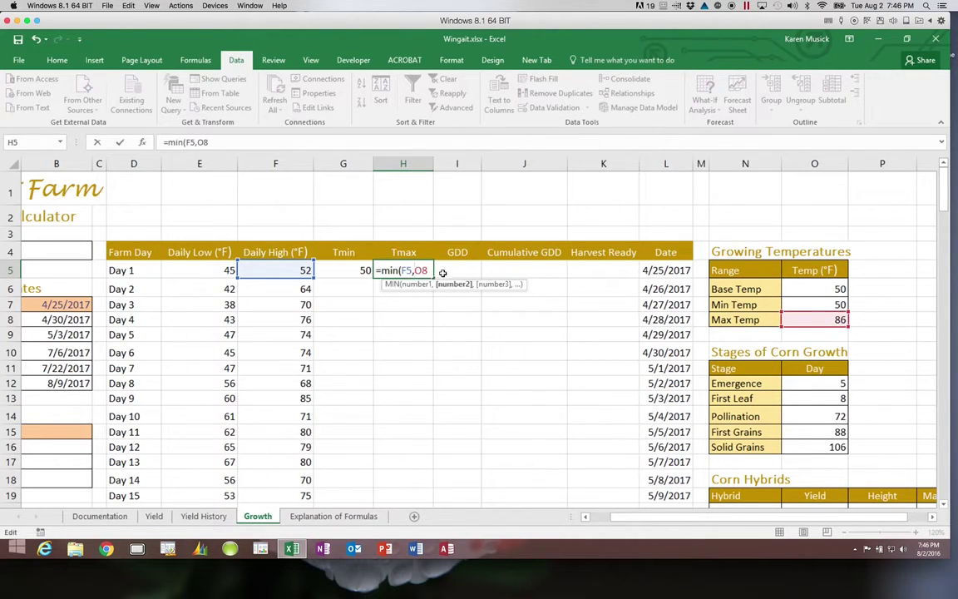
text($O$)
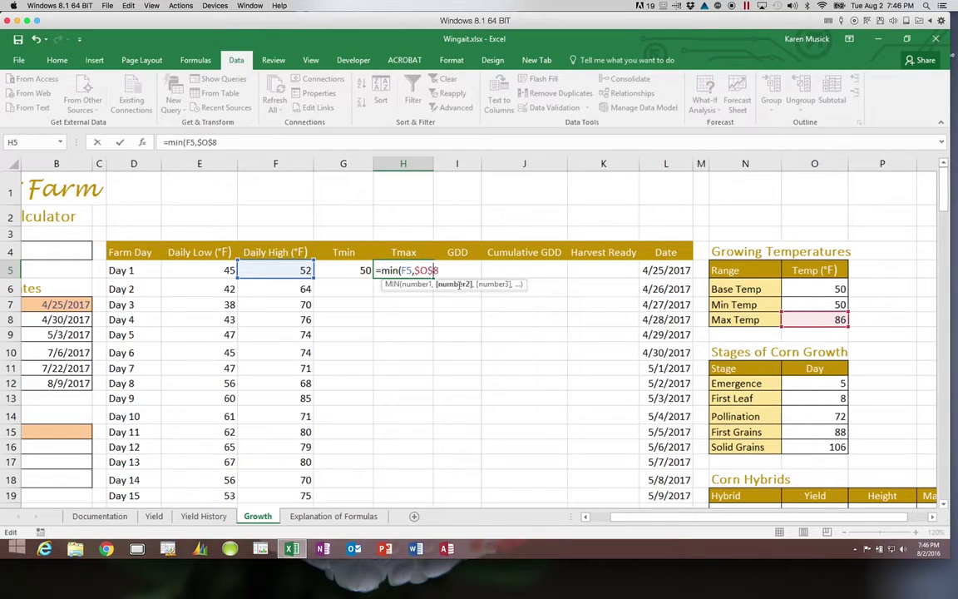
key(Right)
text($8))
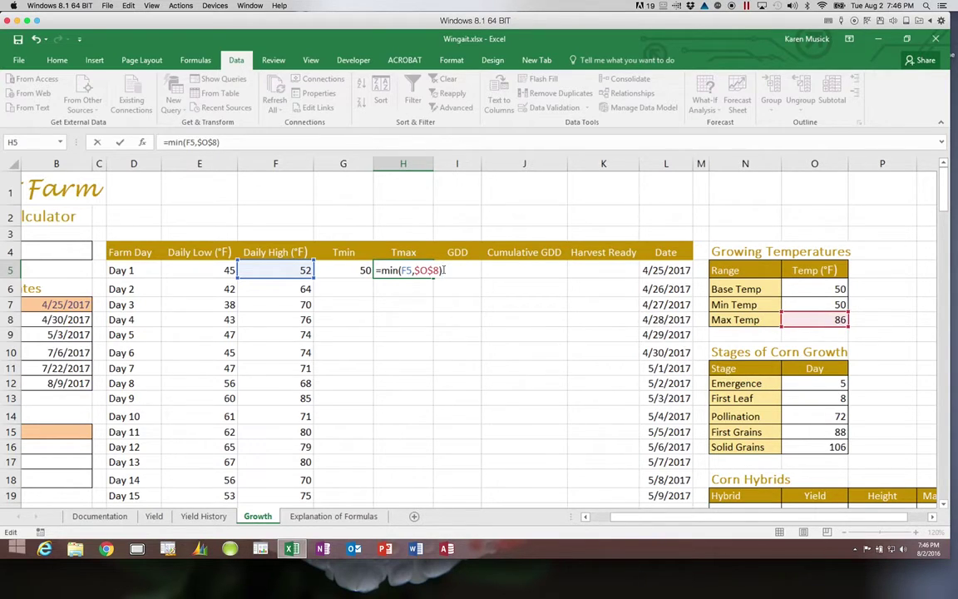
key(Return)
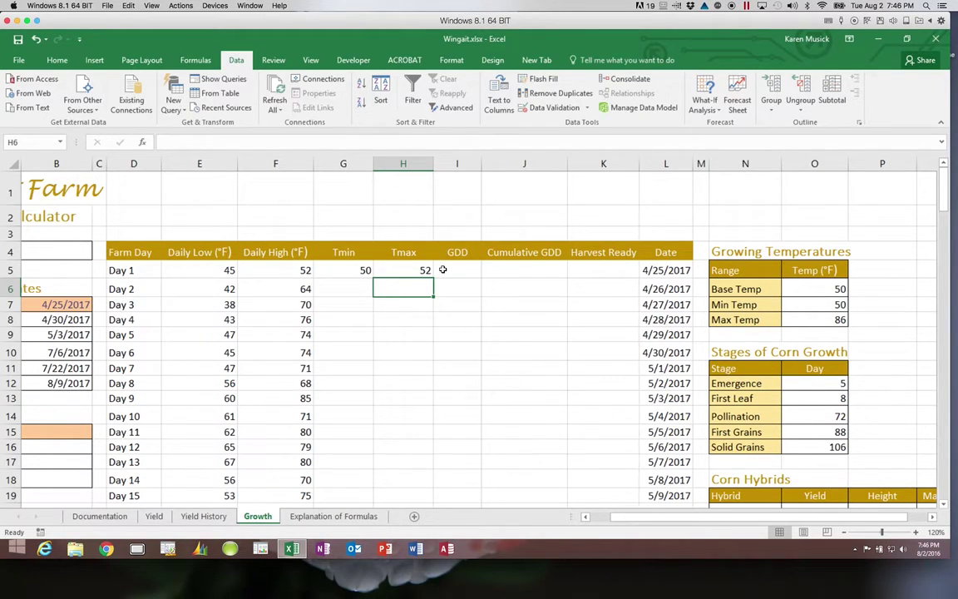
click(456, 269)
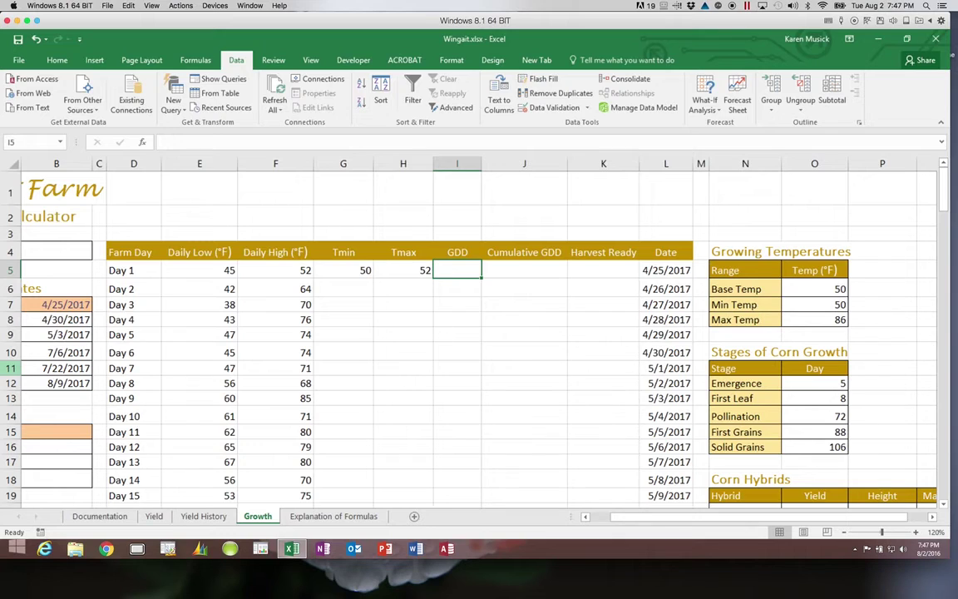
Build the Day 1 GDD formula =(G5+H5)/2-O6 in I5.
text(=)
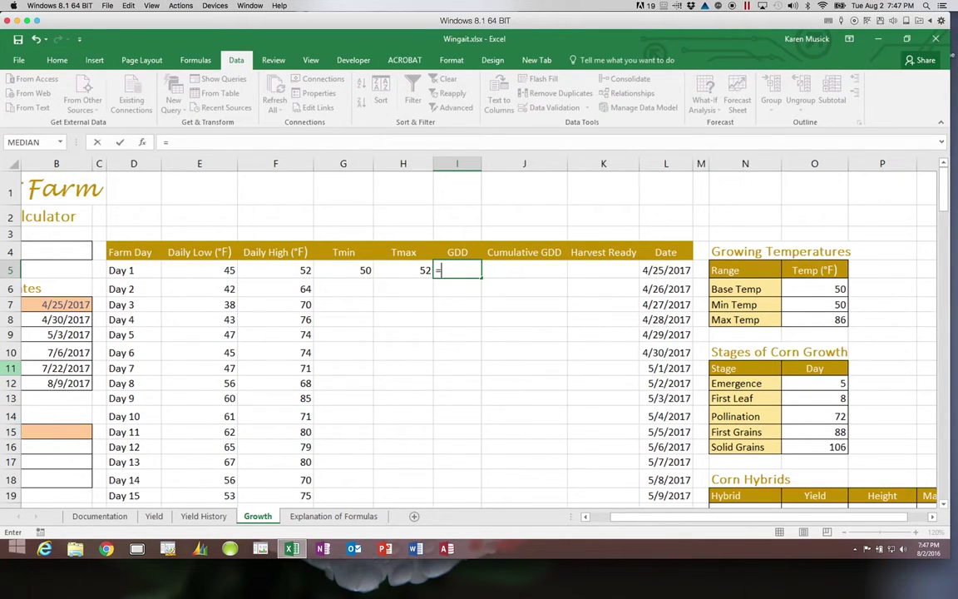
text(()
click(346, 270)
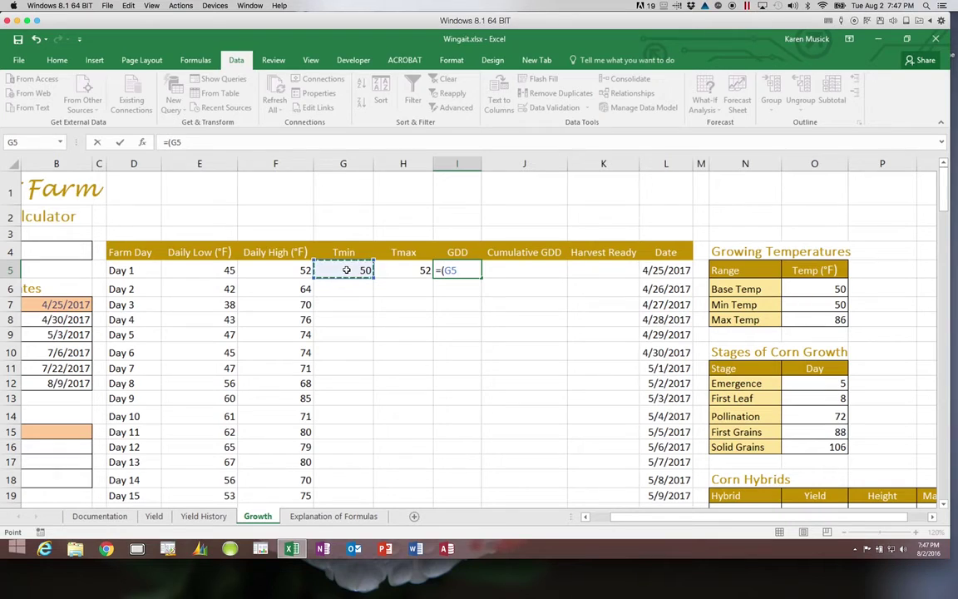
text(+)
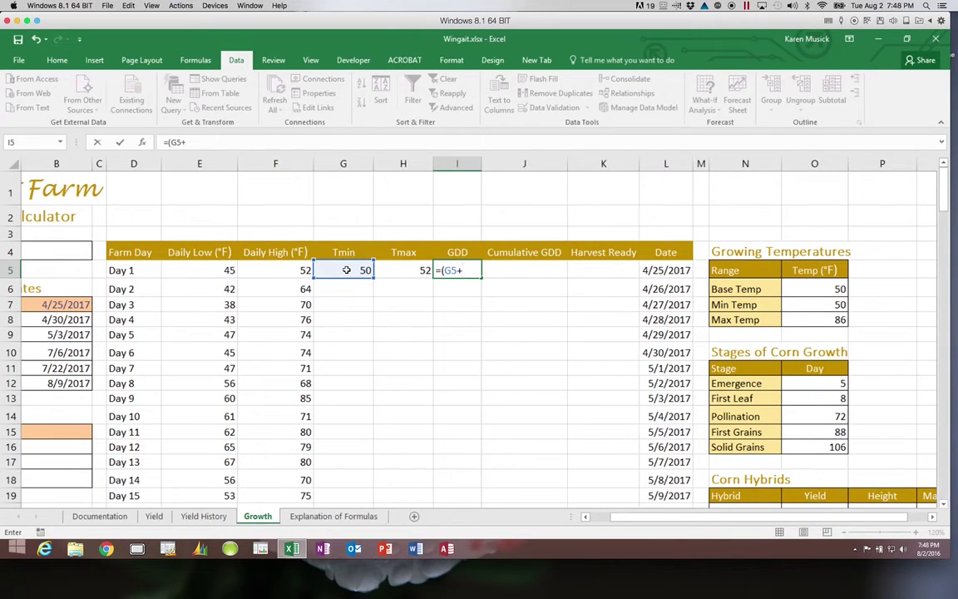
click(392, 269)
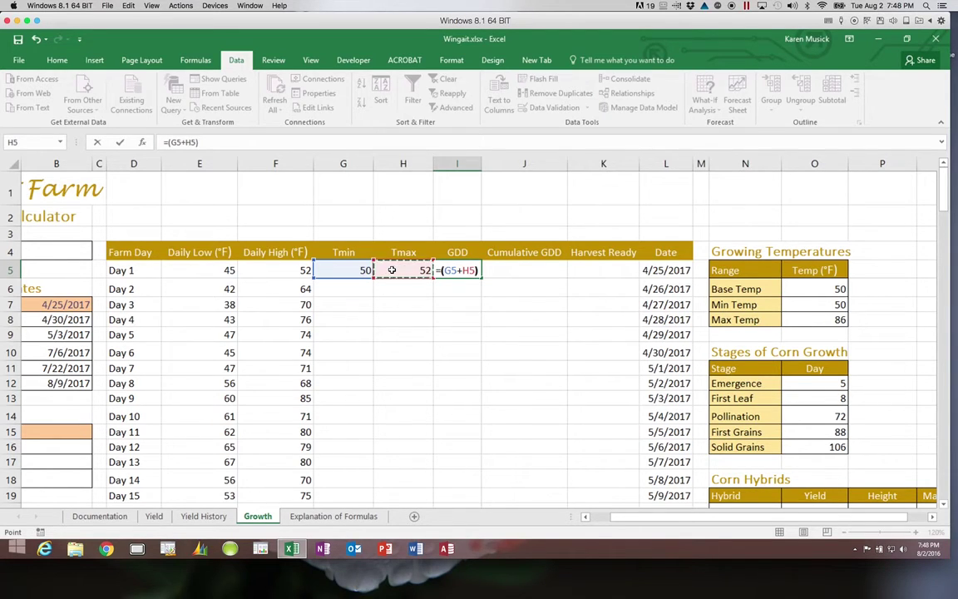
text())
text(/2)
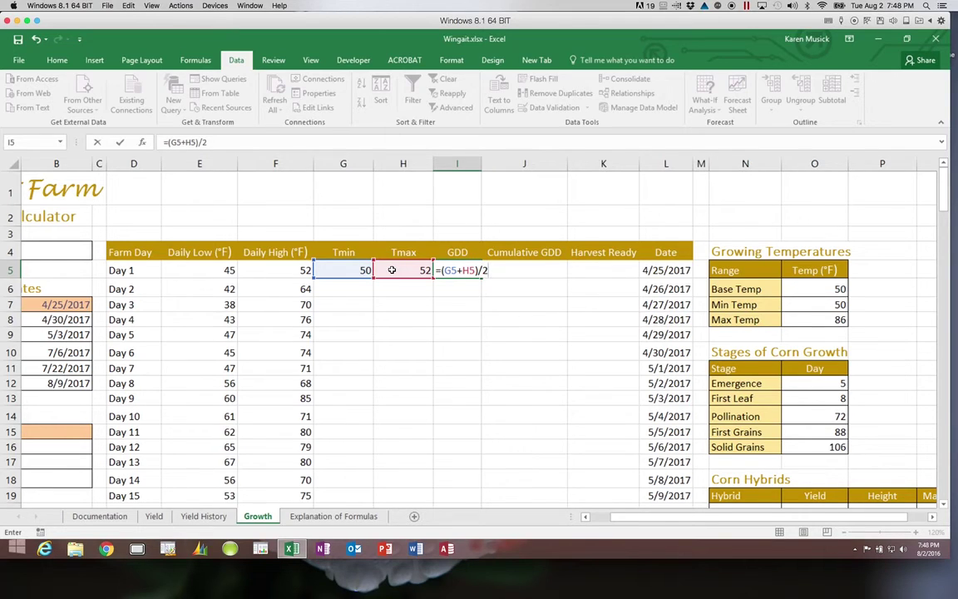
text(-)
click(798, 290)
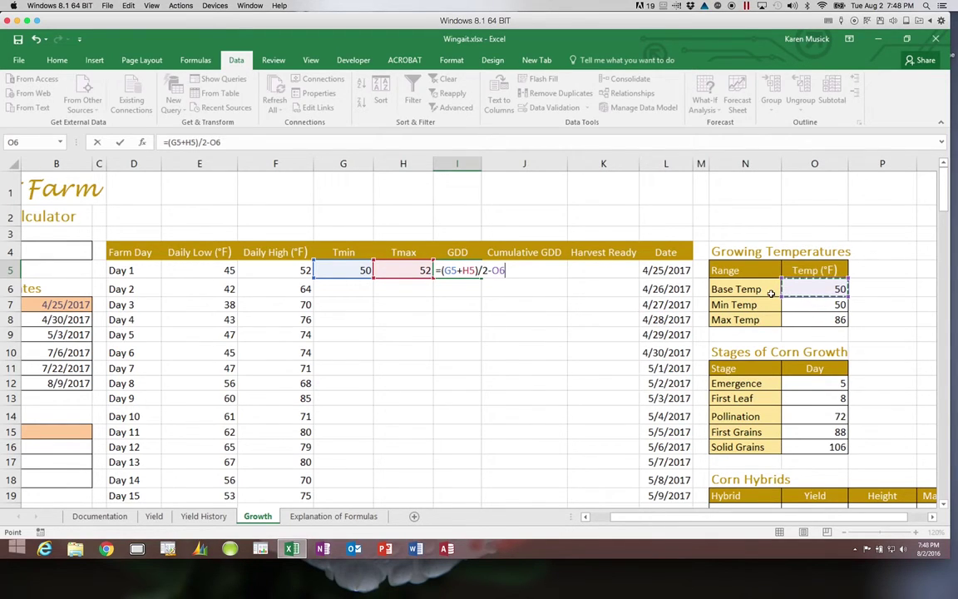
Lock the Base Temp reference as $O$6 and commit, so GDD shows 1.0.
click(490, 268)
text($)
click(504, 271)
text($)
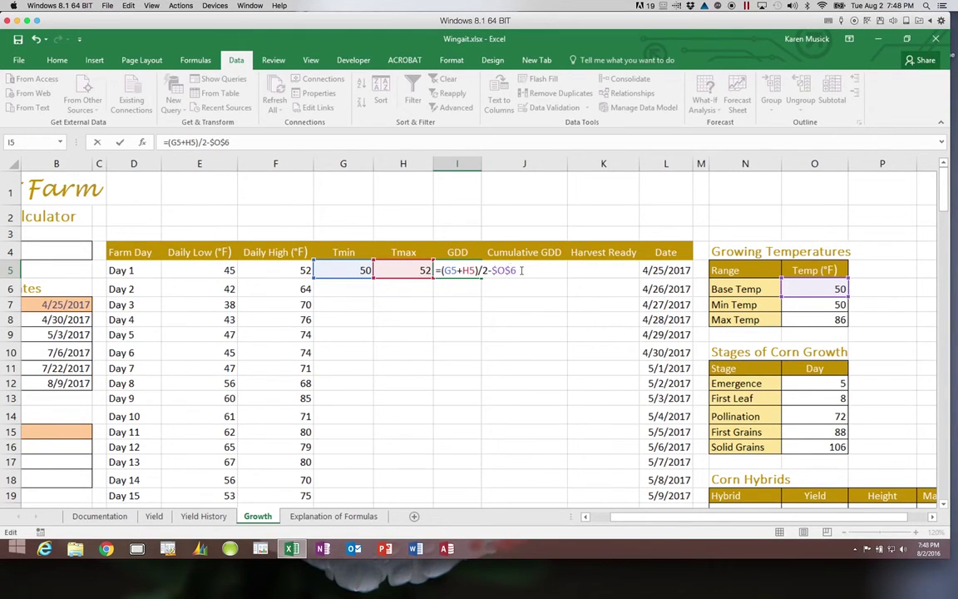
key(Return)
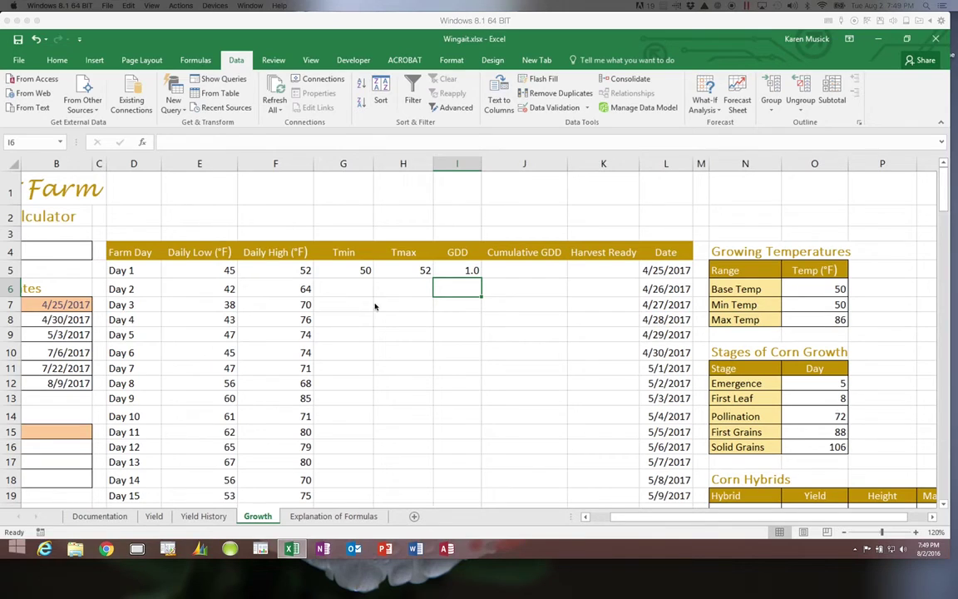
Autofill G5:I5 down to row 163, covering Day 1 through Day 159.
click(365, 270)
drag(365, 270, 460, 485)
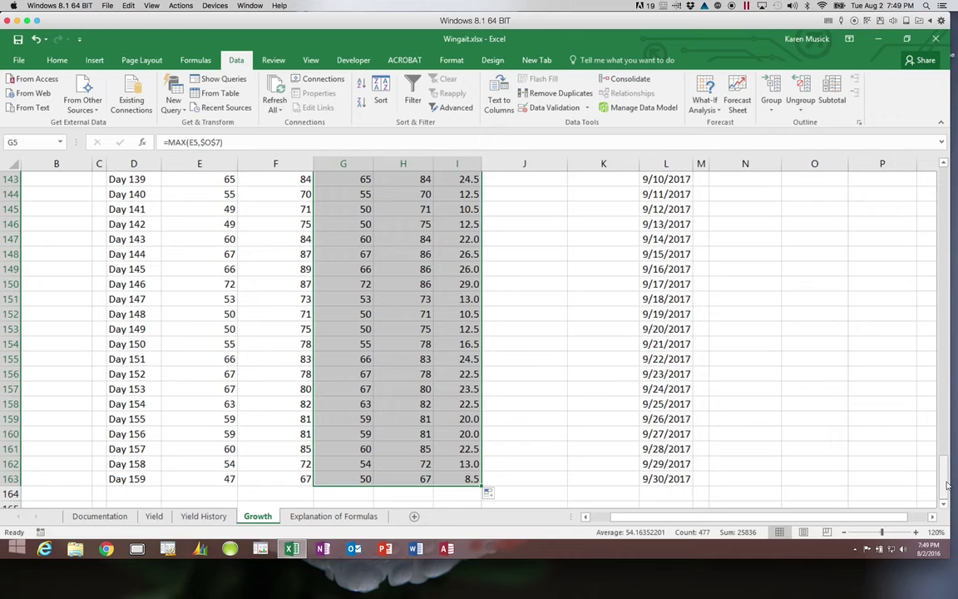
drag(946, 485, 947, 177)
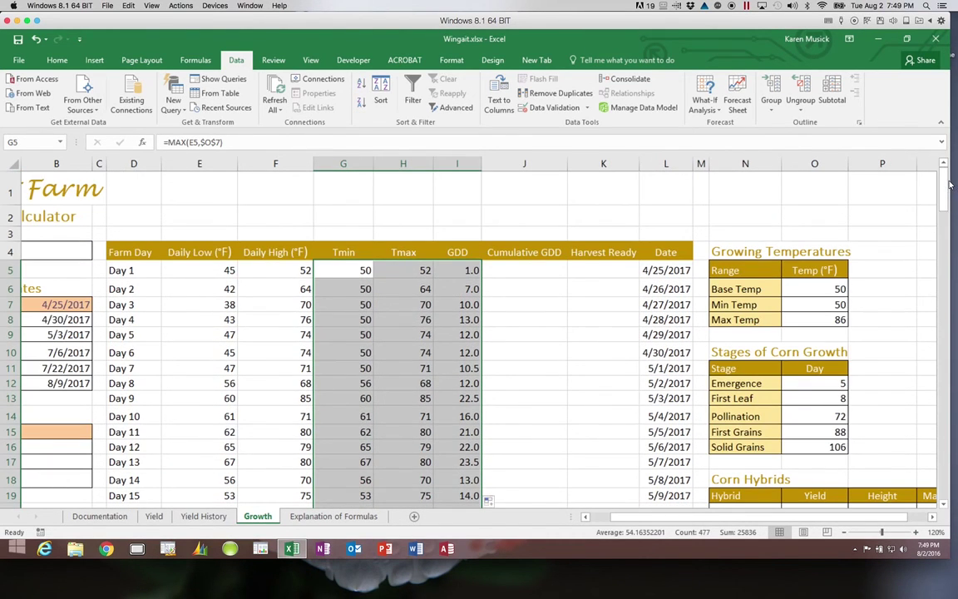
click(364, 291)
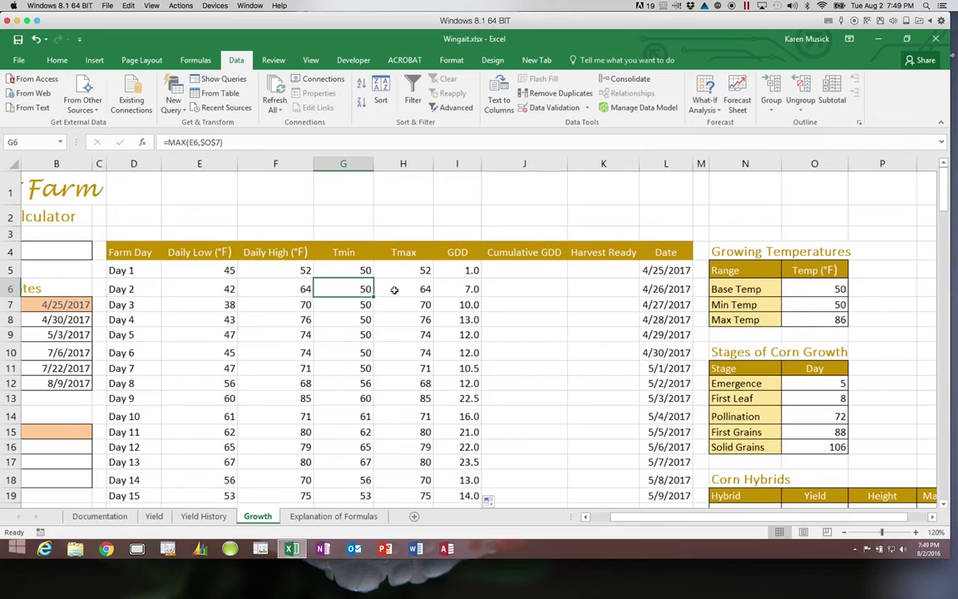
click(395, 290)
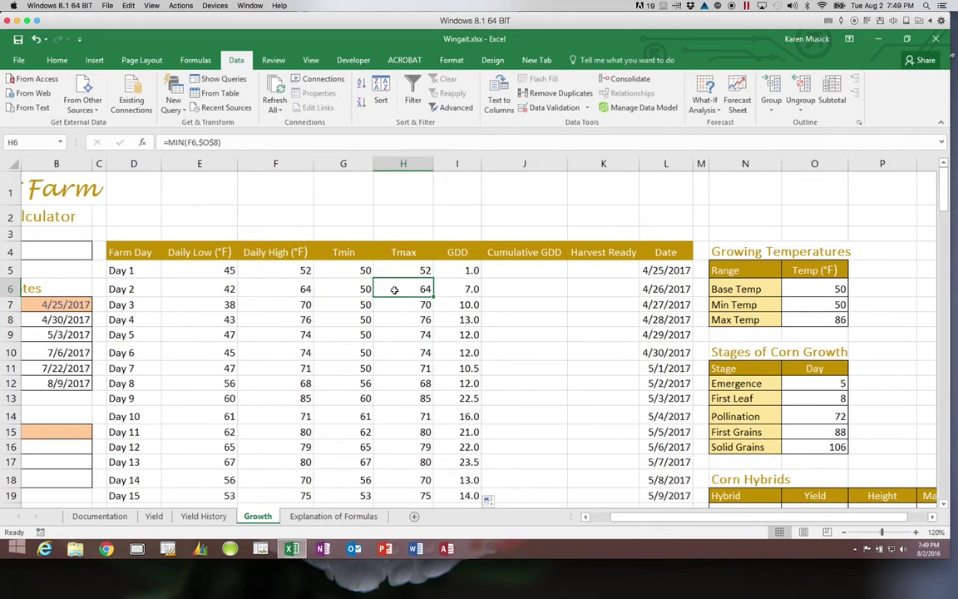
click(447, 290)
click(443, 304)
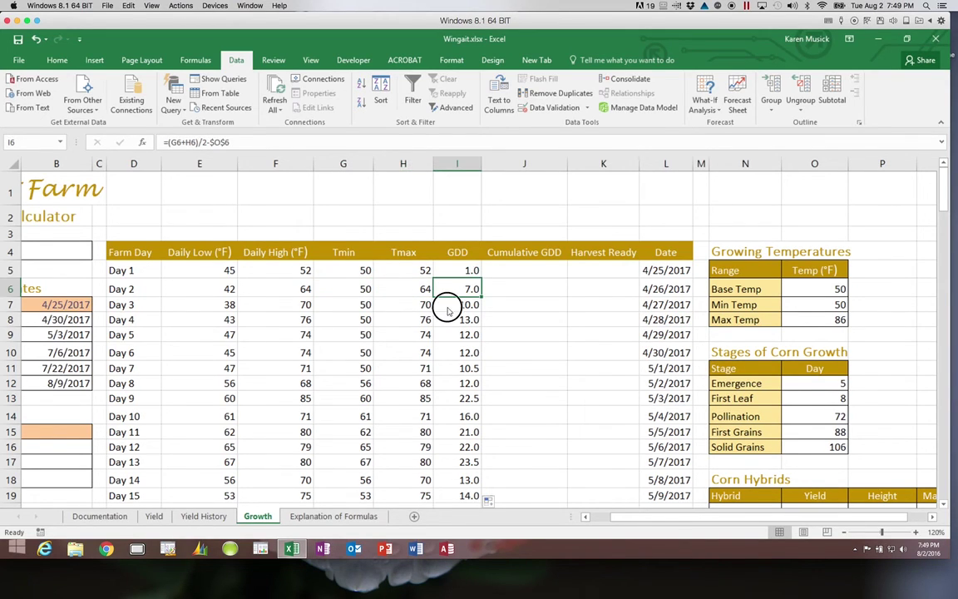
click(408, 332)
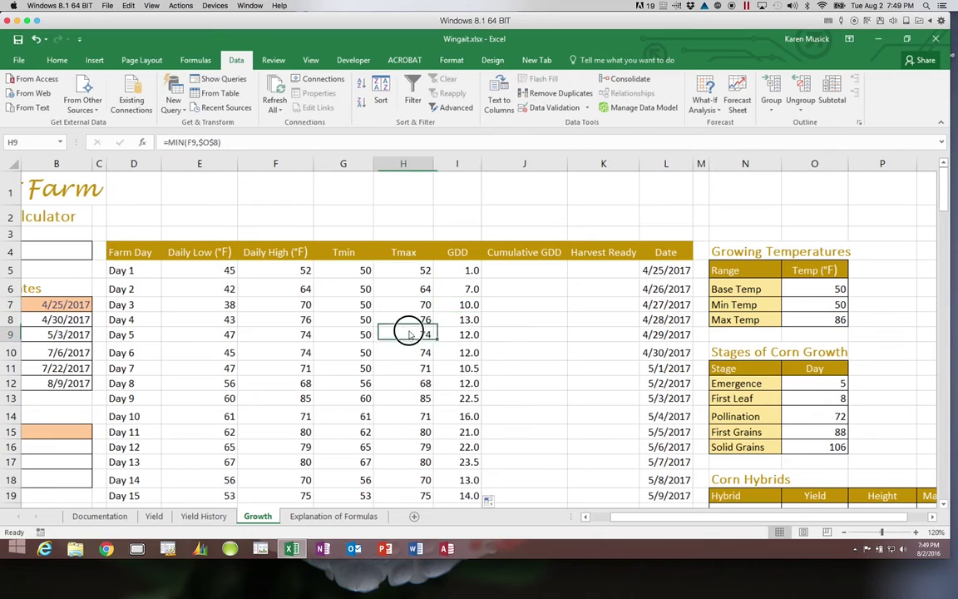
click(352, 338)
click(363, 398)
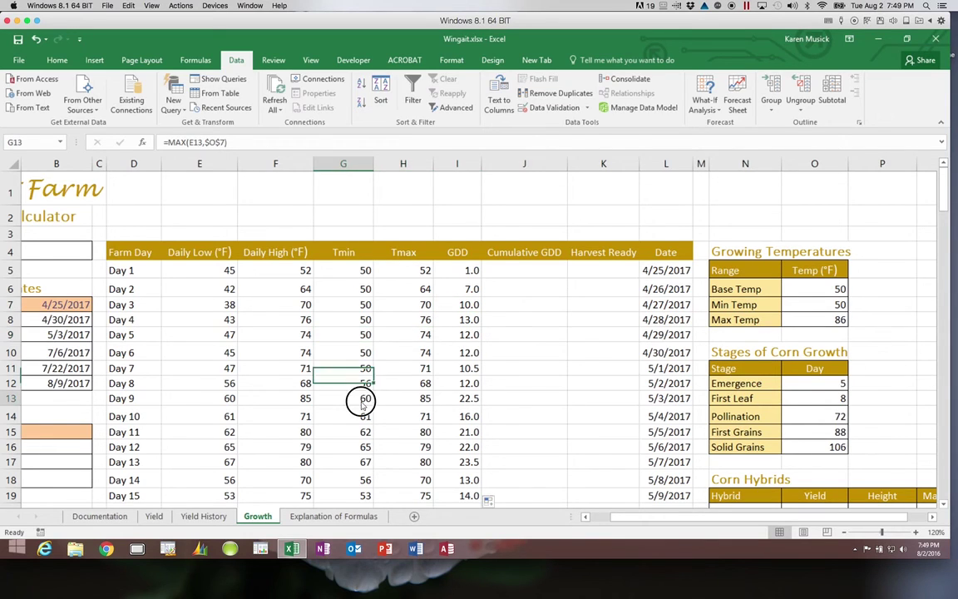
click(435, 456)
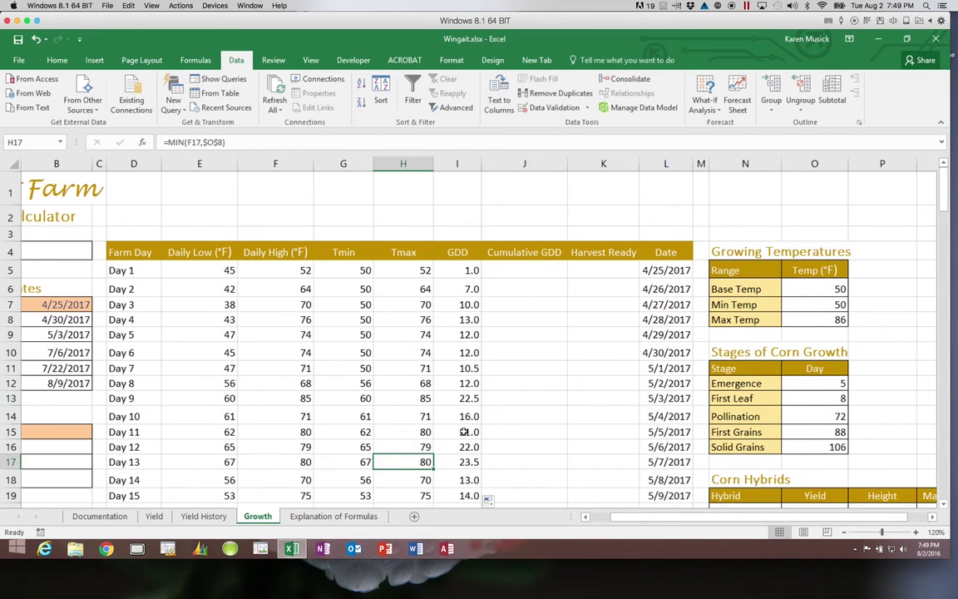
click(463, 431)
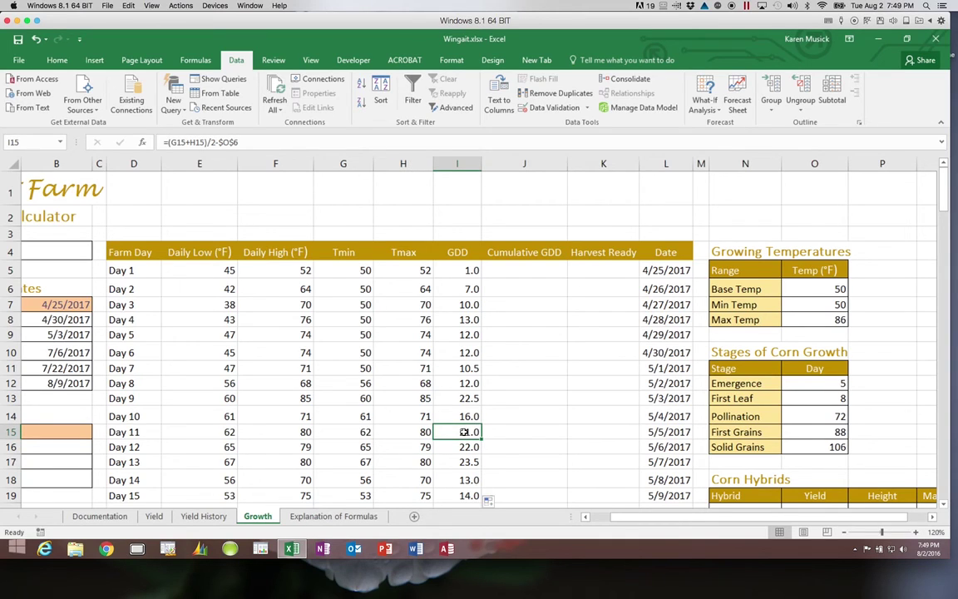
click(359, 271)
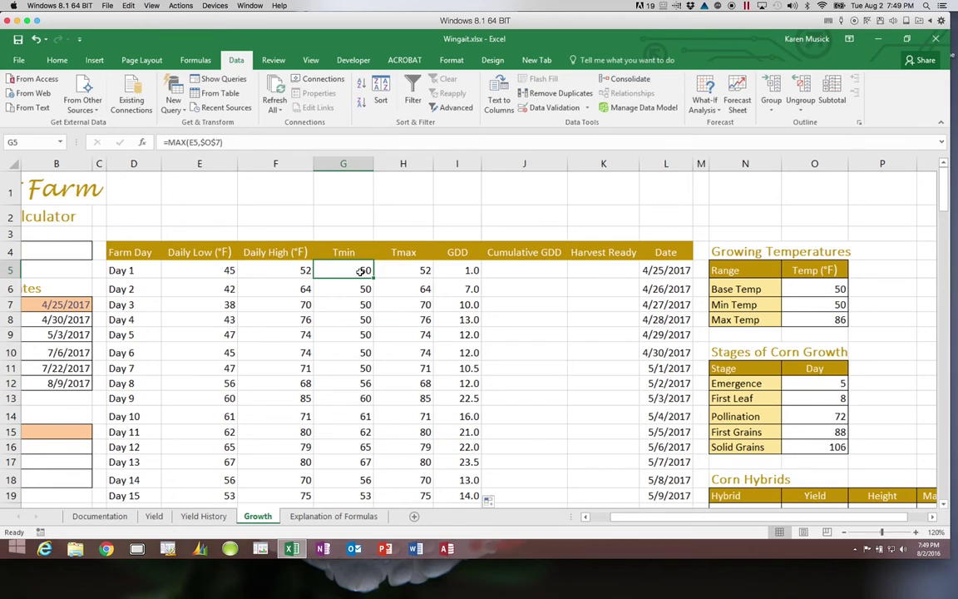
click(353, 352)
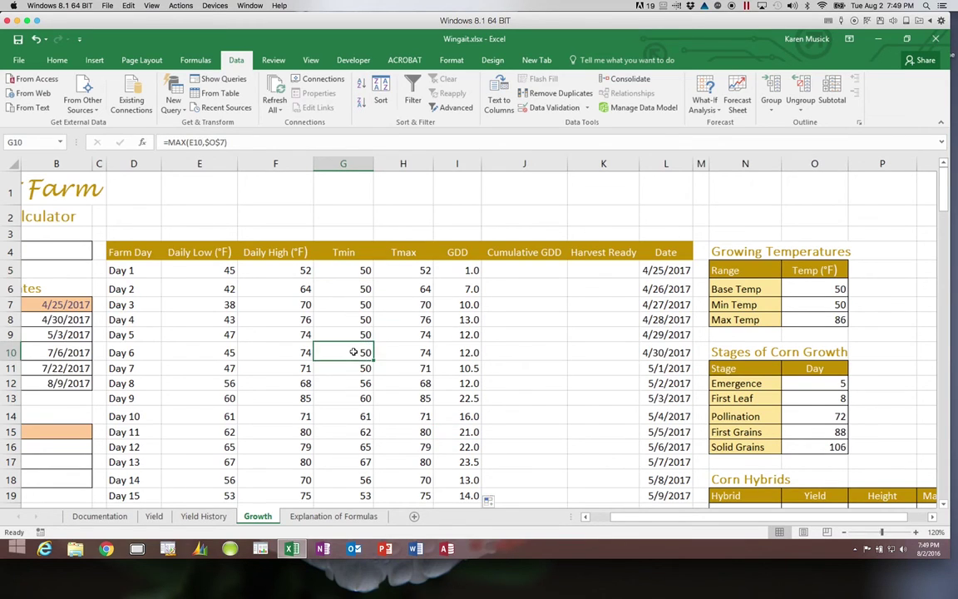
click(331, 473)
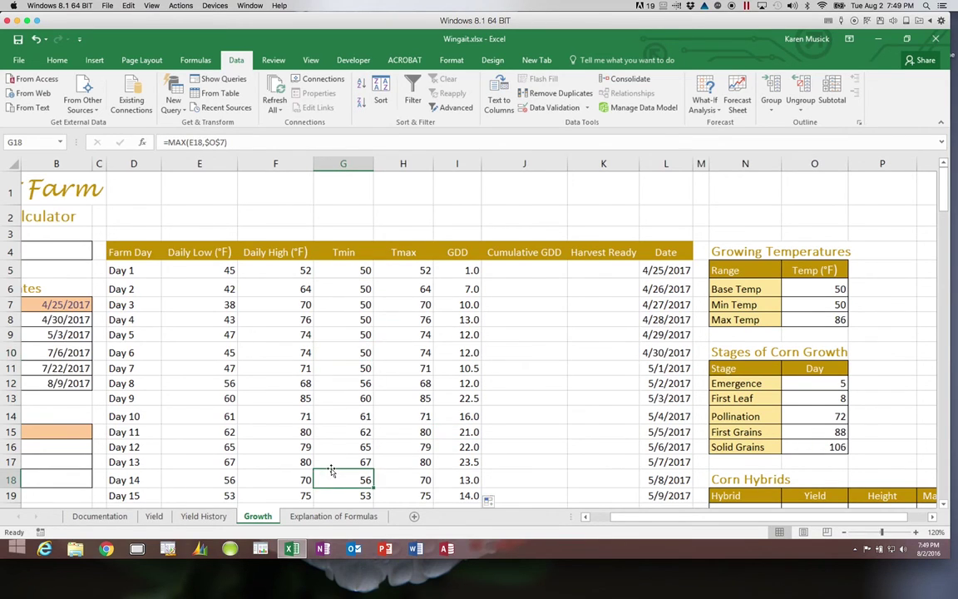
click(415, 288)
click(407, 304)
click(407, 418)
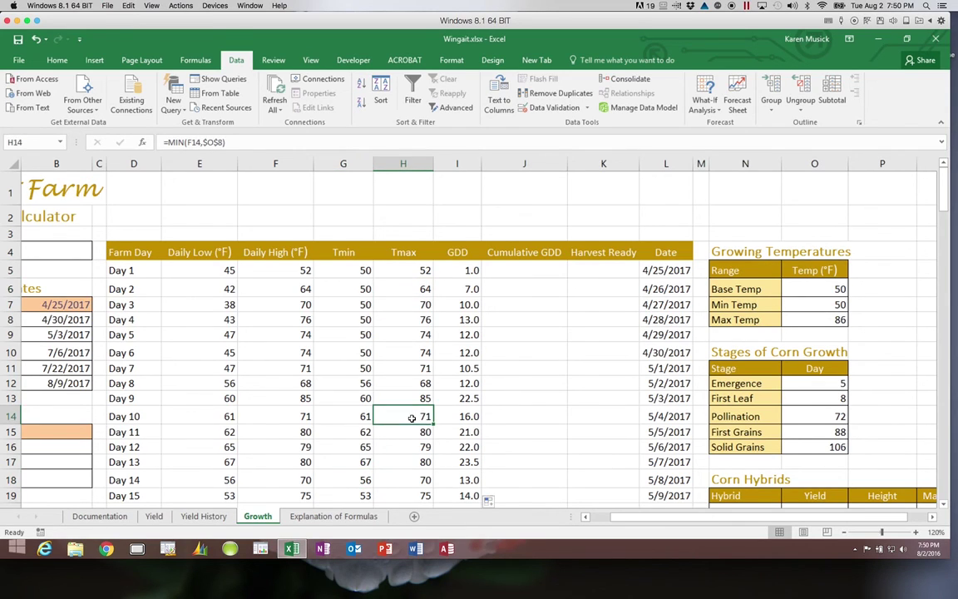
click(409, 503)
click(465, 321)
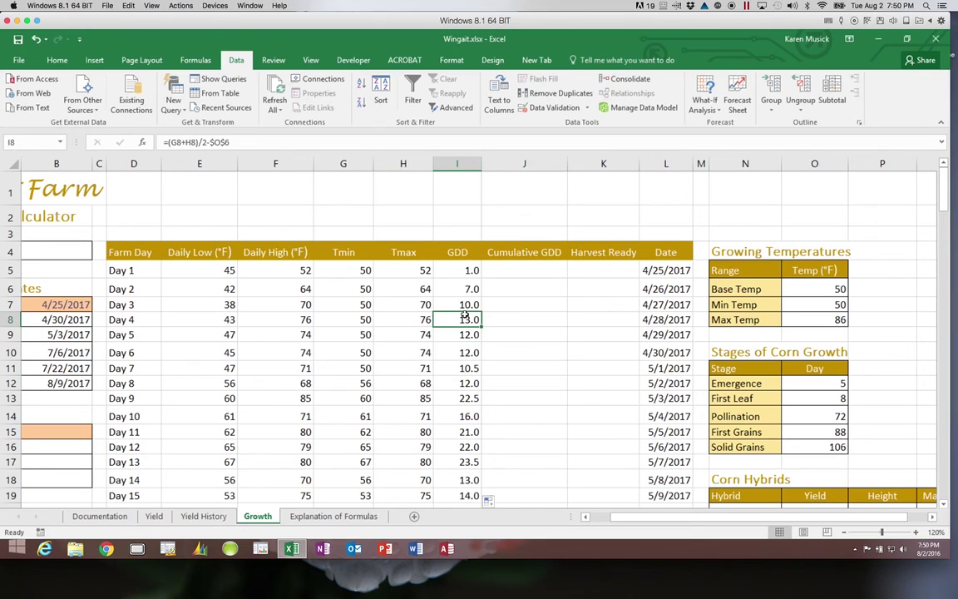
click(465, 398)
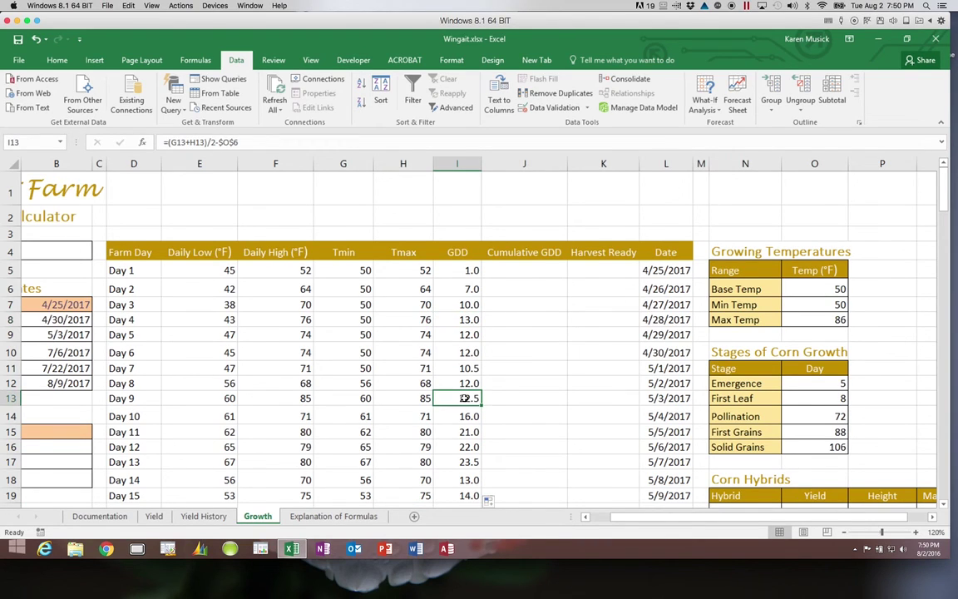
click(466, 478)
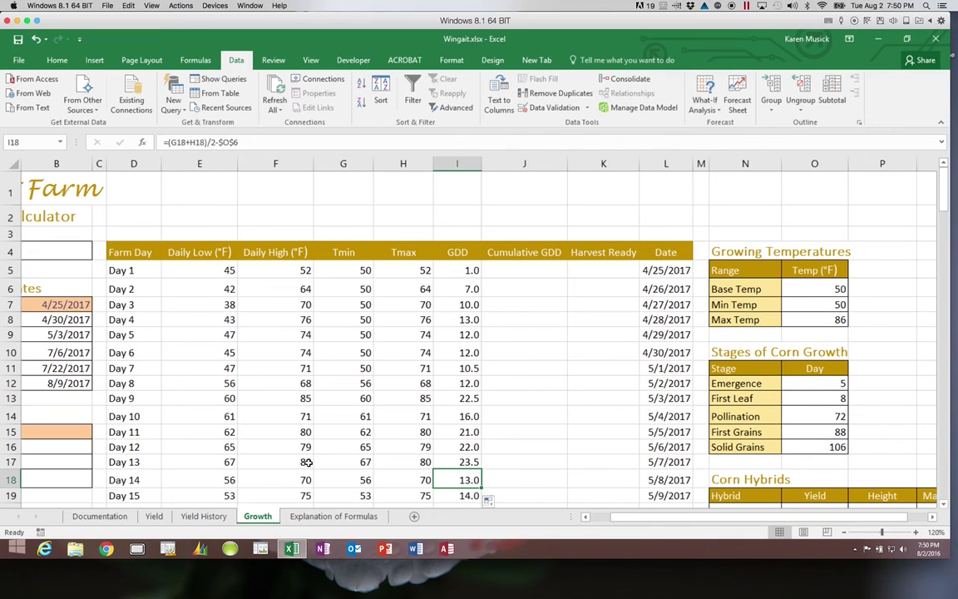
mouse_move(951, 55)
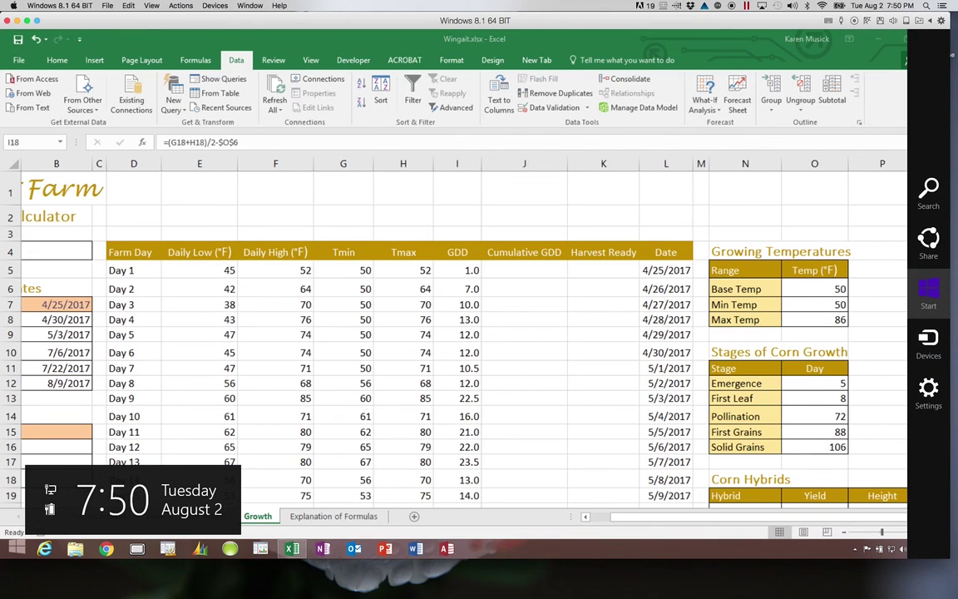